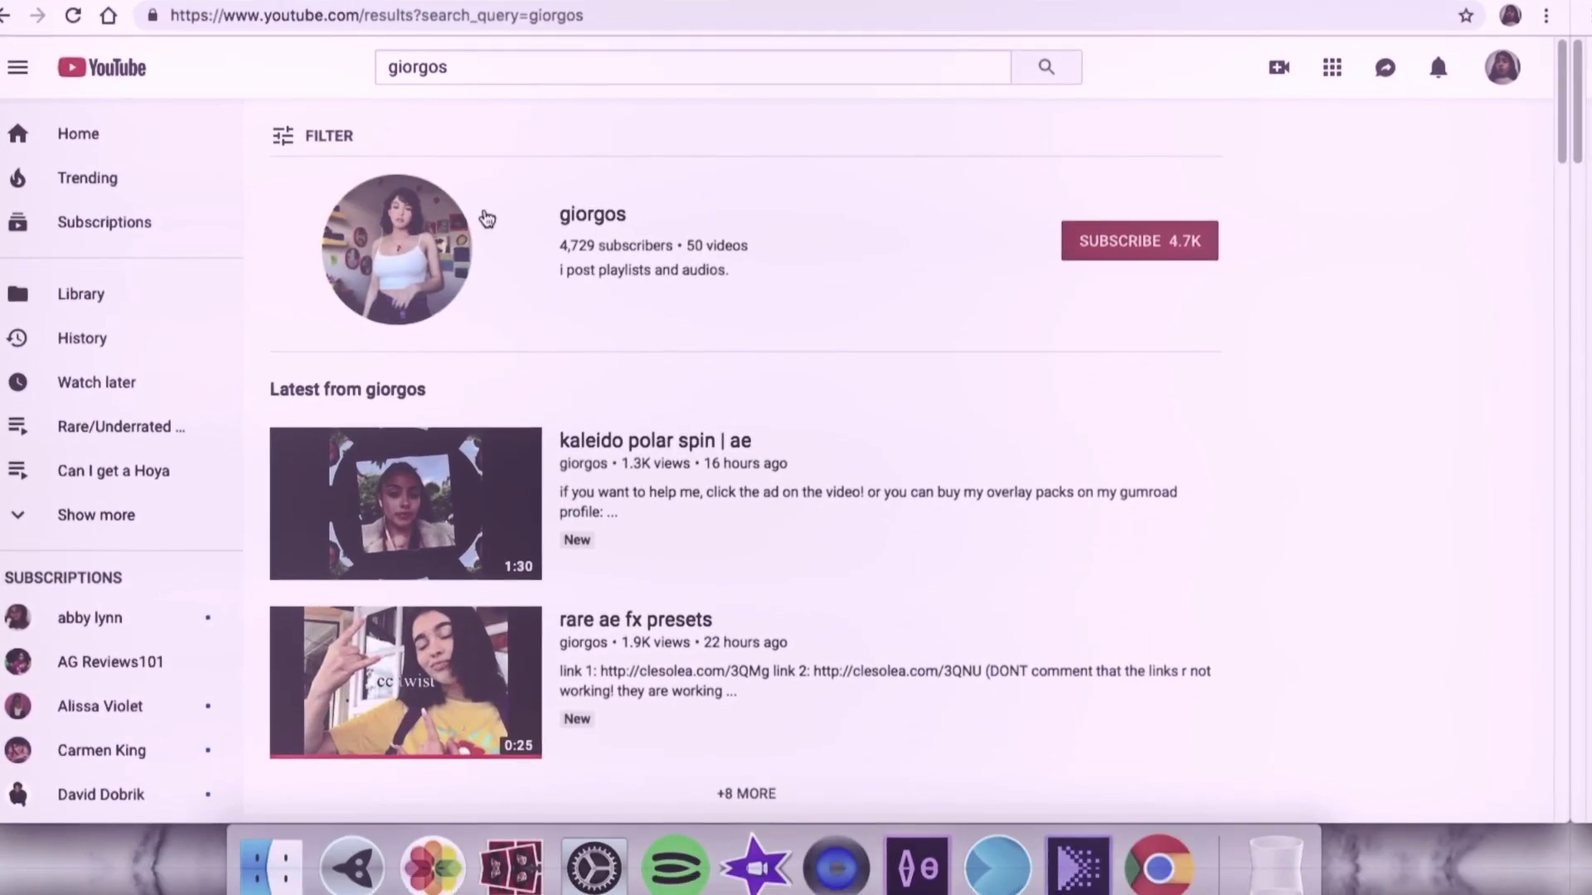
Go to the creator's uploaded videos, then unlock the '3d platonic solid script' MEGA folder with the pasted key
click(441, 278)
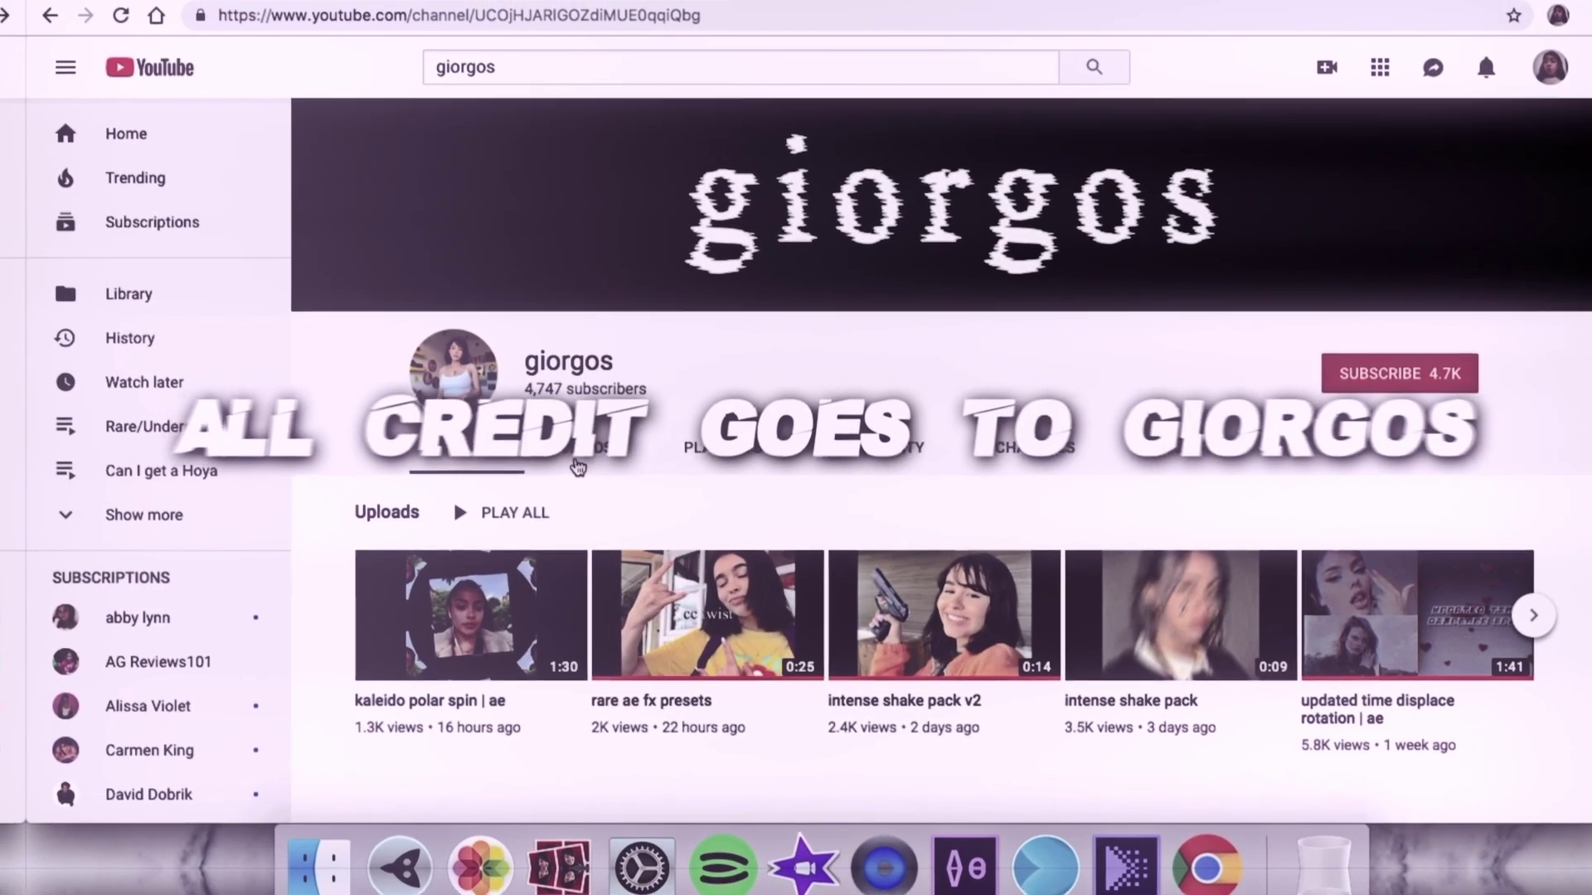
click(563, 464)
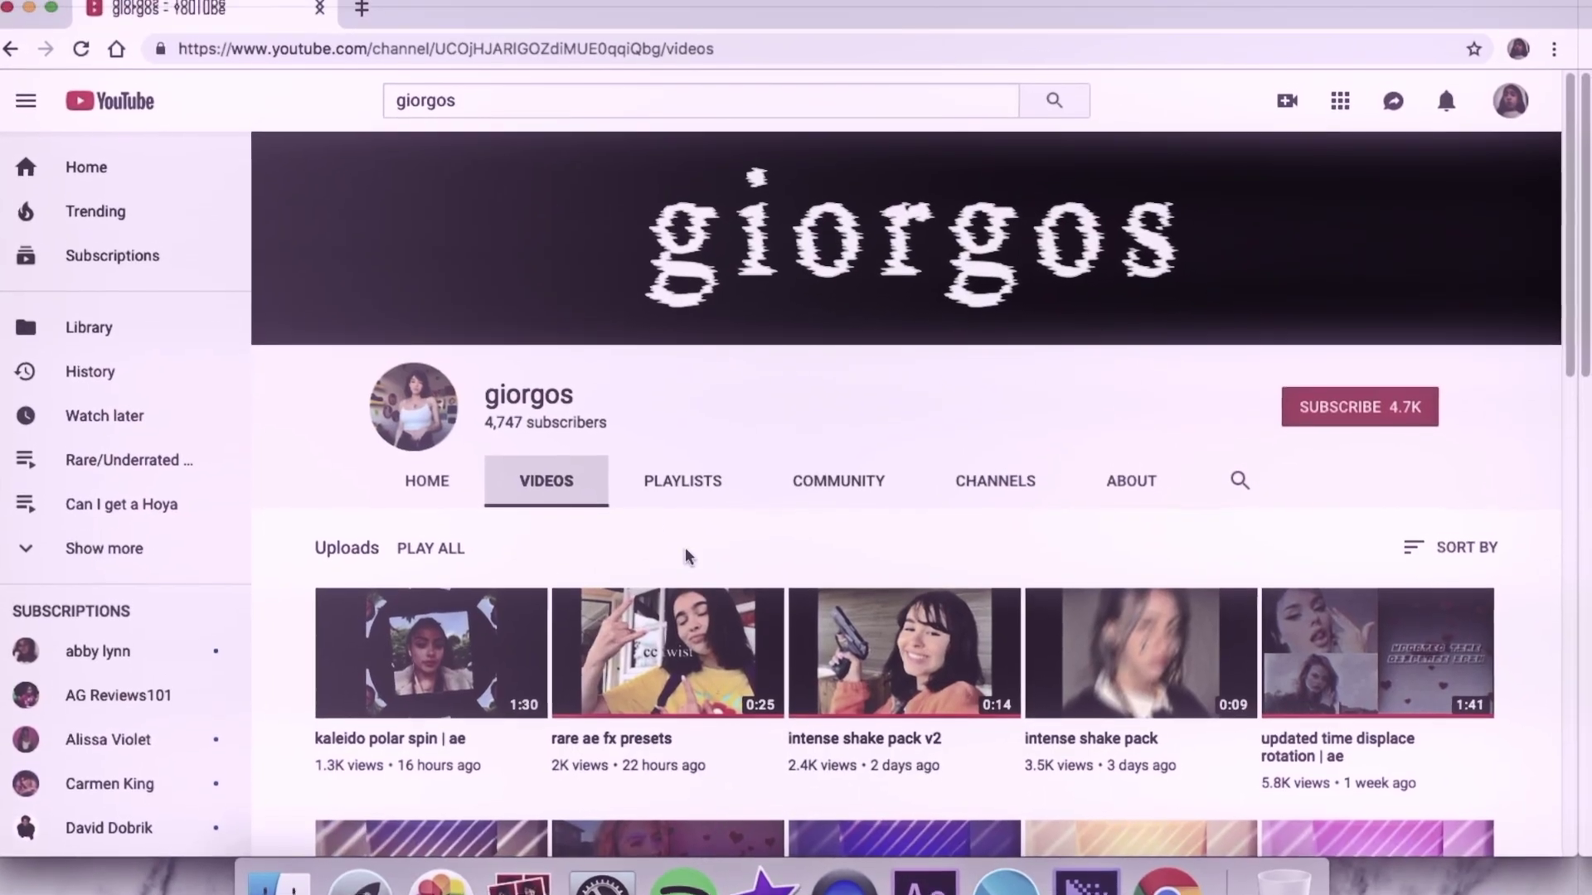
scroll(686, 558, down, 3)
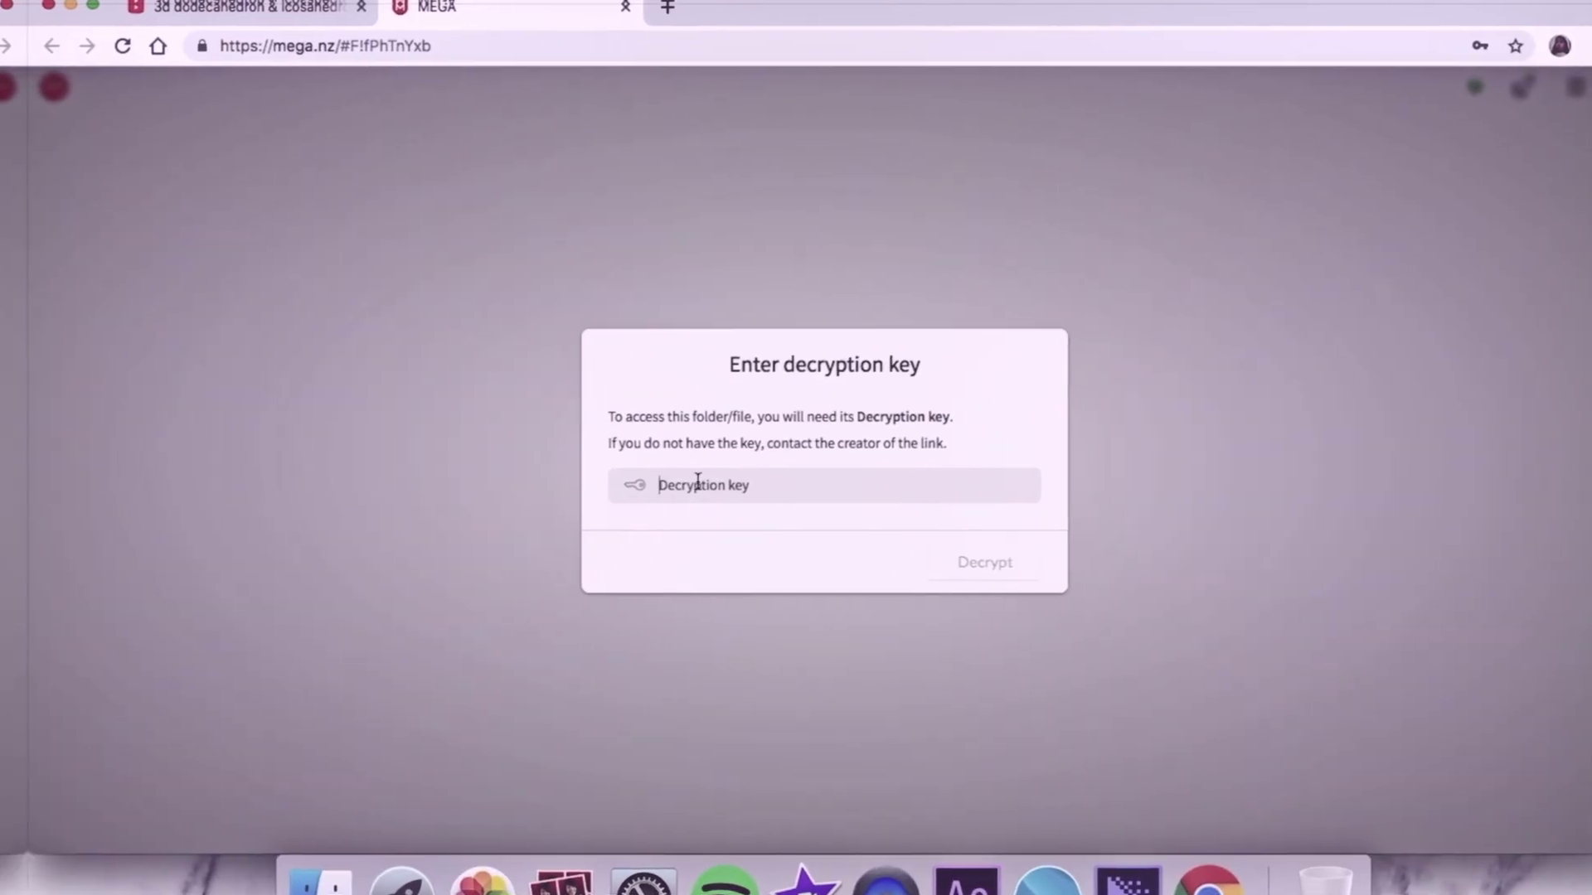
text(y8ttfrK4cZDDgmOAbxrNSQ)
click(985, 562)
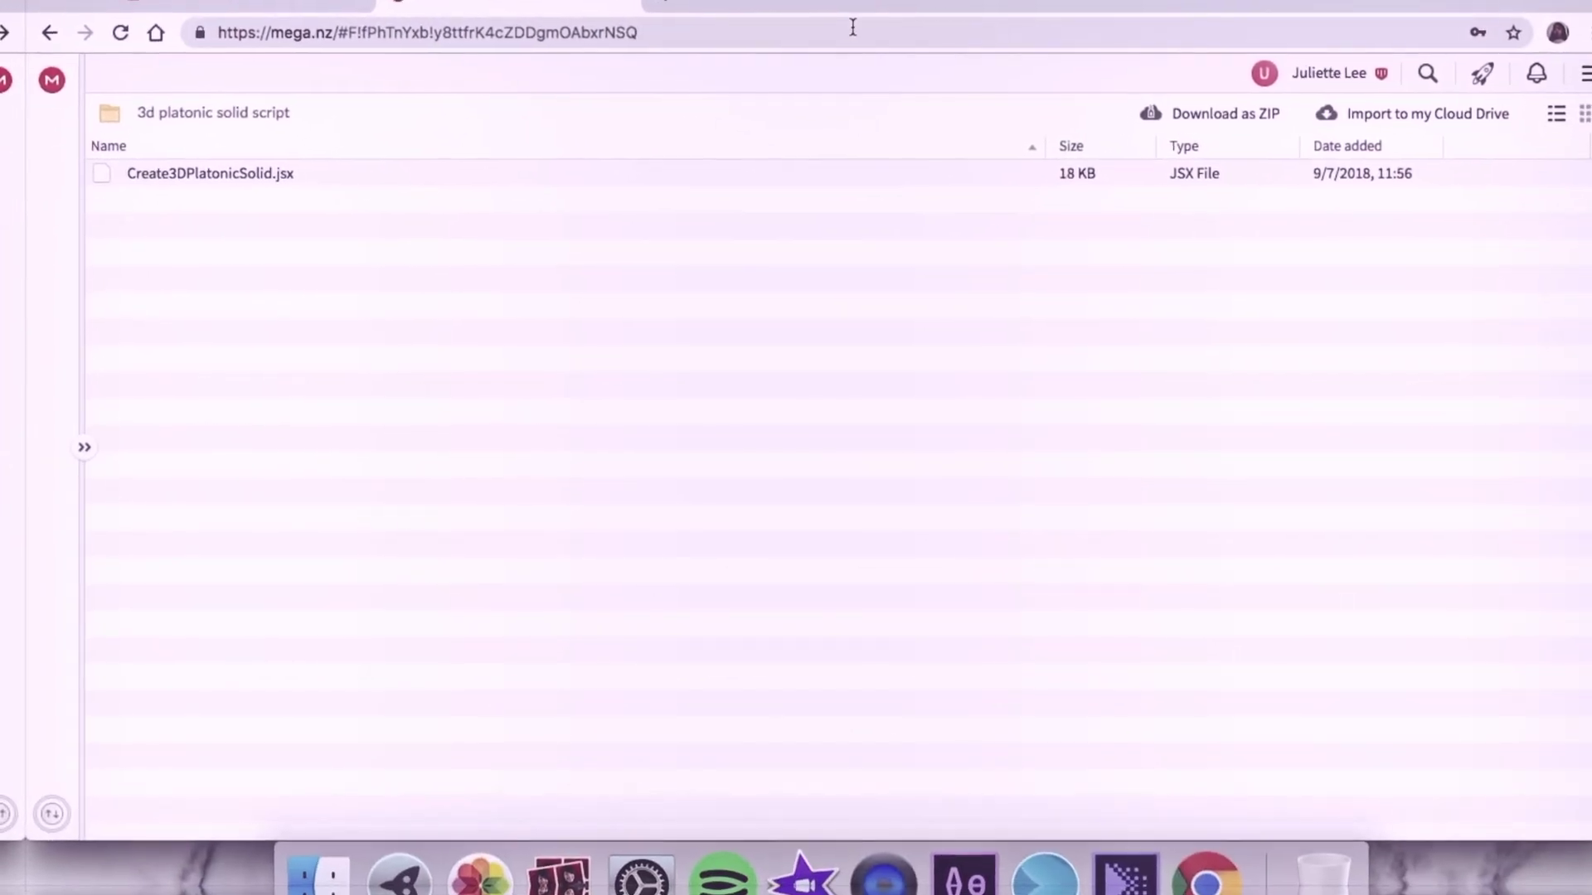
Download Create3DPlatonicSolid.jsx from MEGA and reveal the finished file in Finder
click(841, 35)
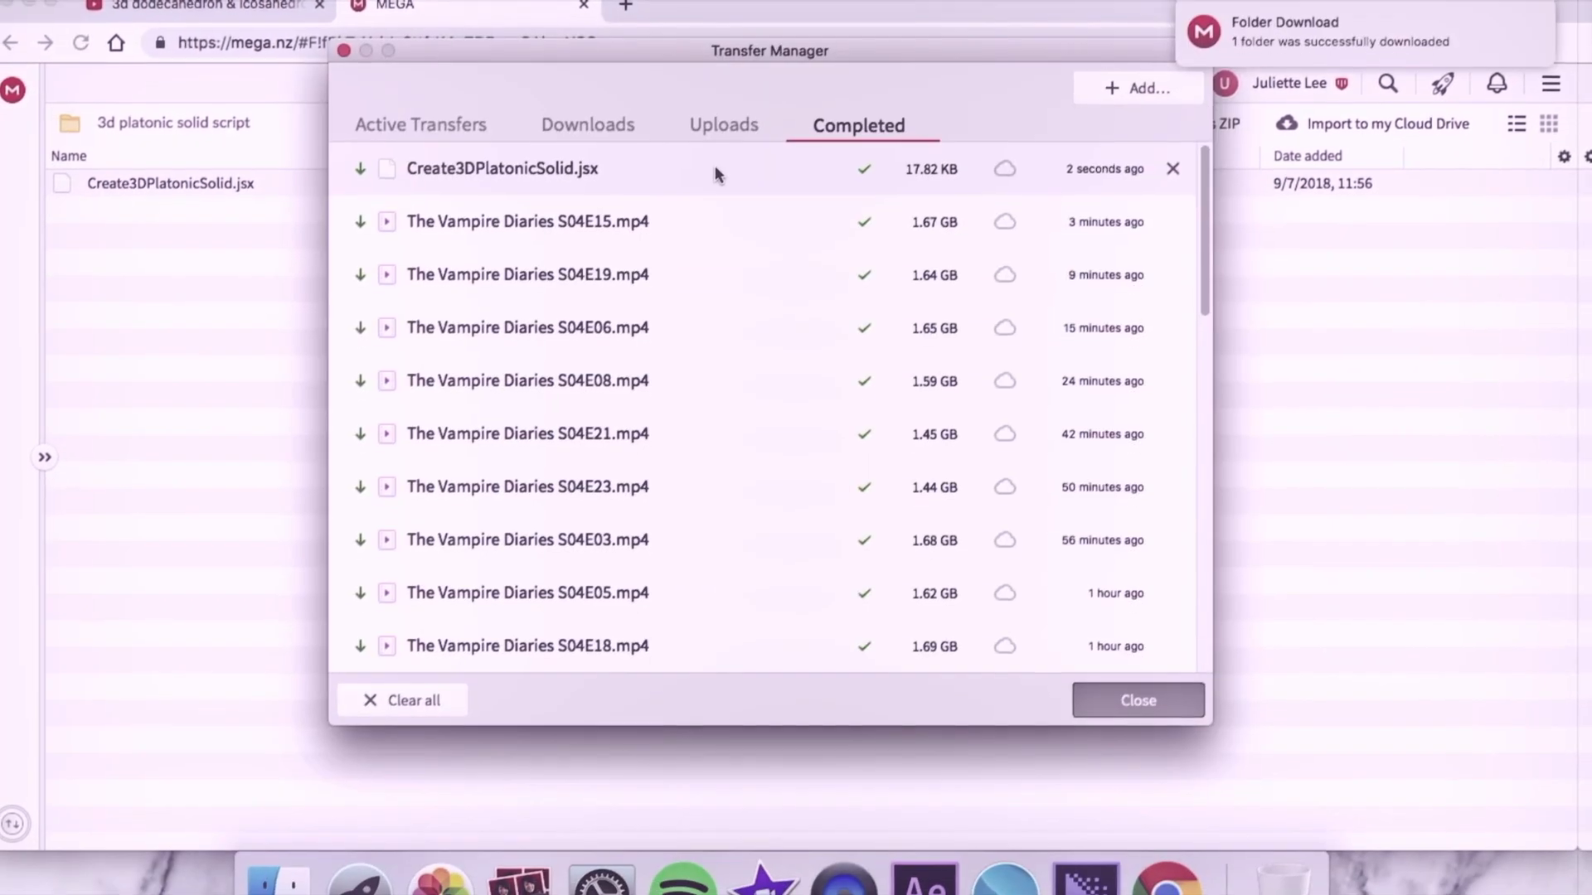
double_click(716, 168)
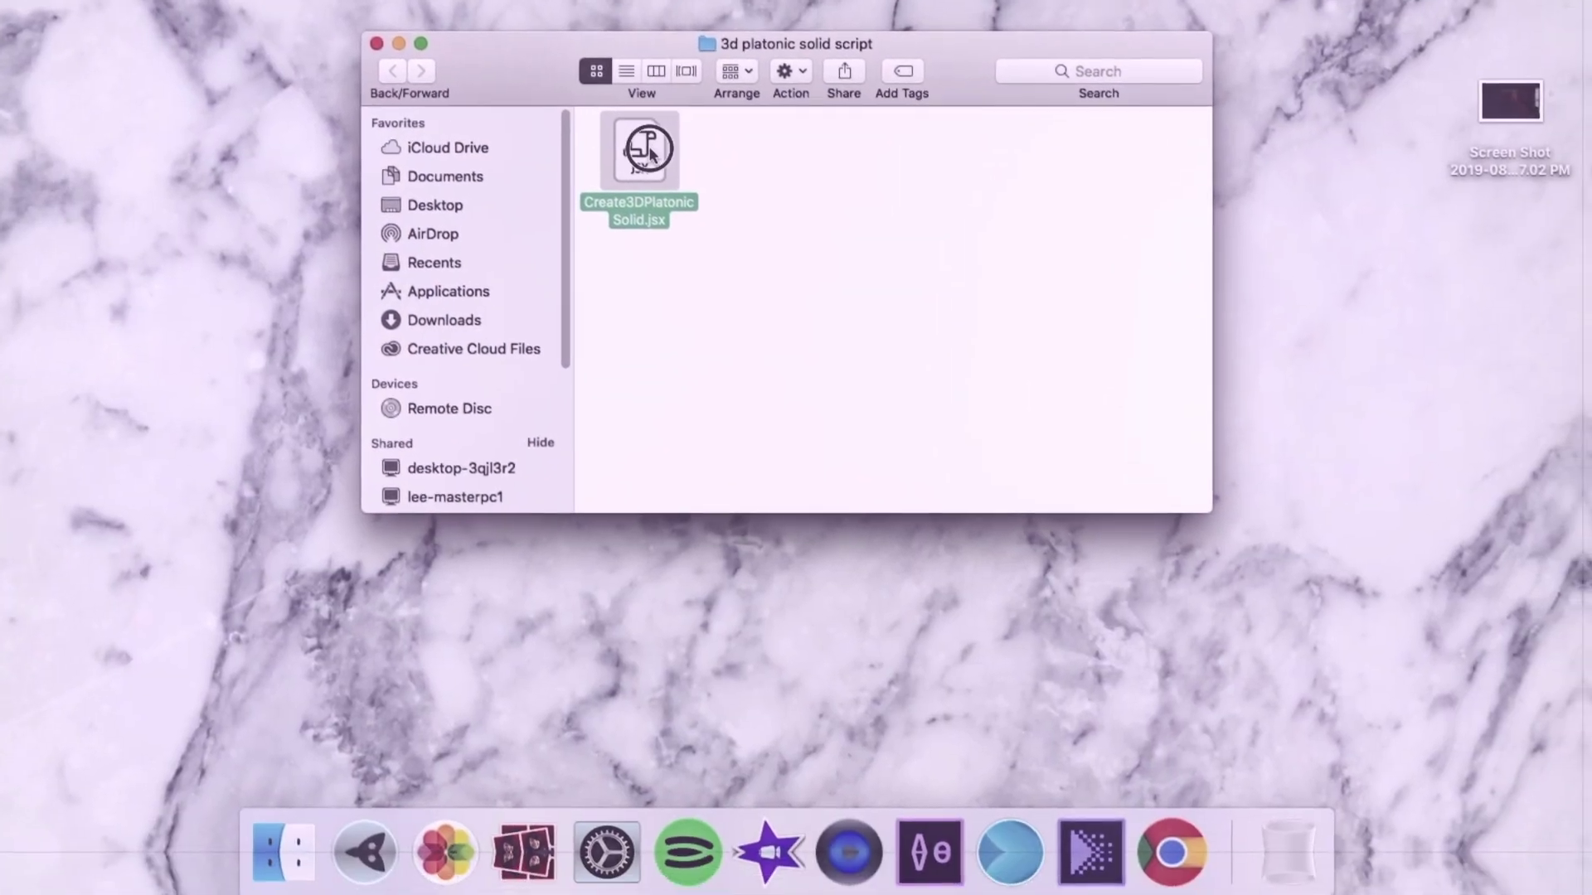
Move Create3DPlatonicSolid.jsx to the desktop and browse to Adobe After Effects CC 2019's Scripts folder
drag(673, 234, 215, 204)
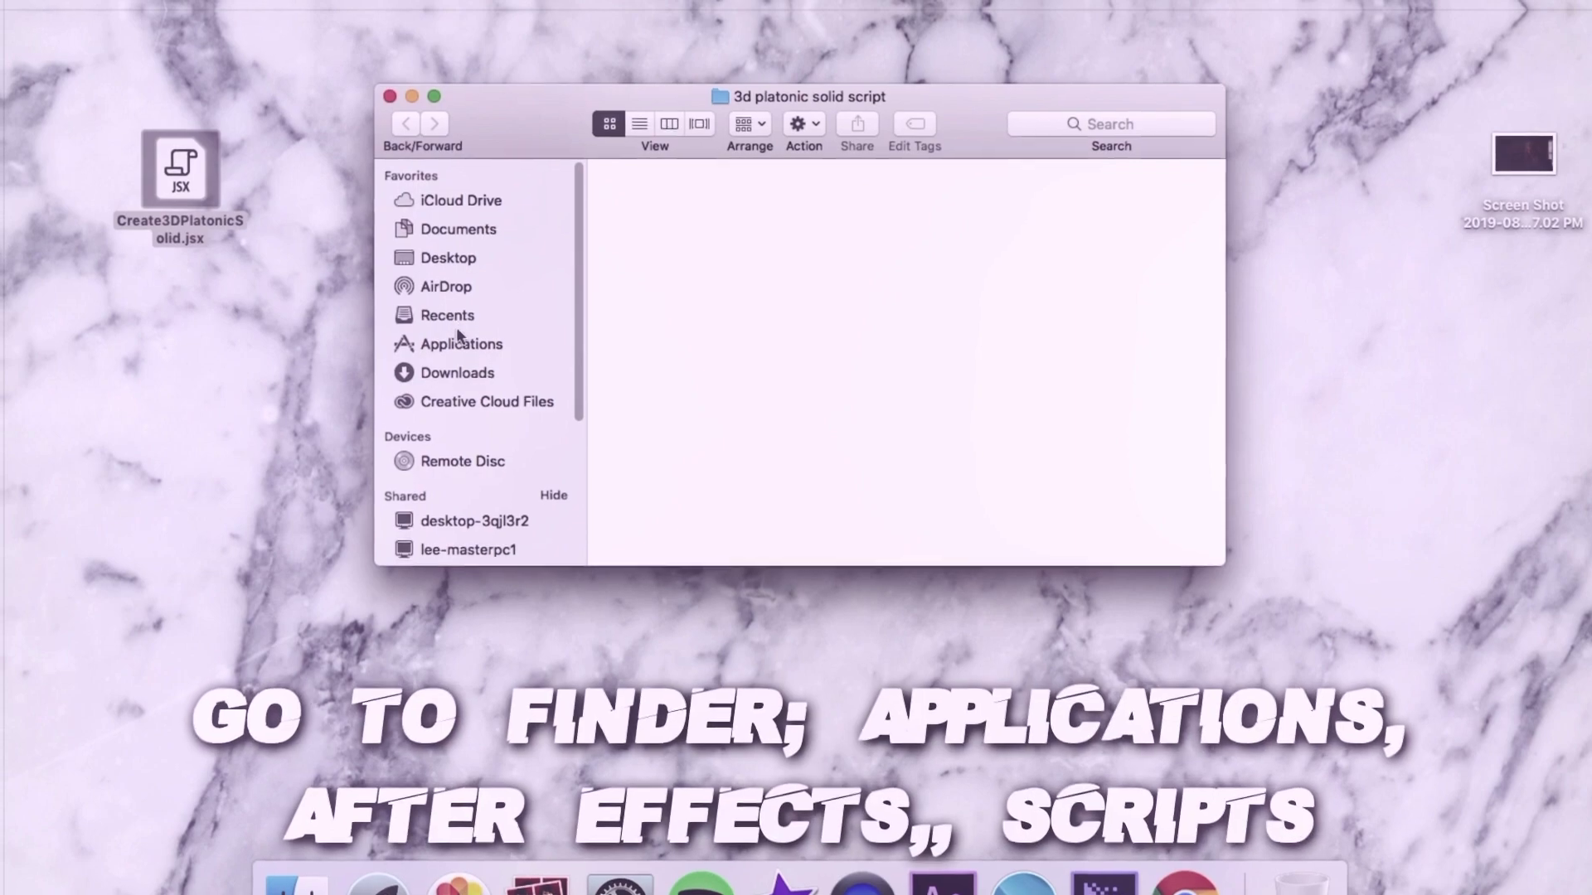
click(461, 344)
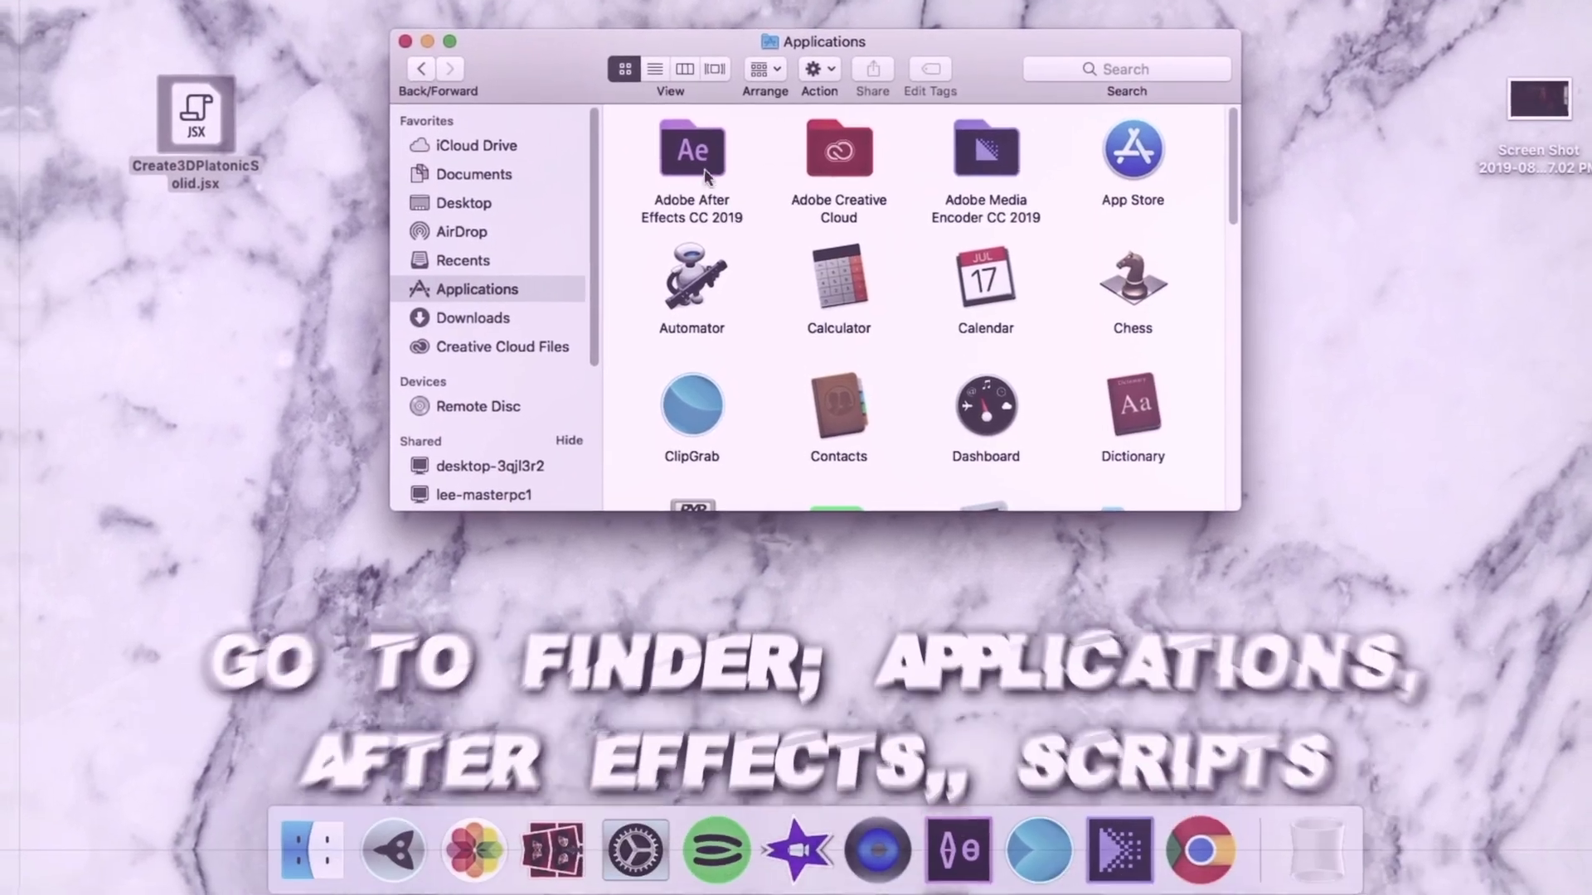
double_click(706, 176)
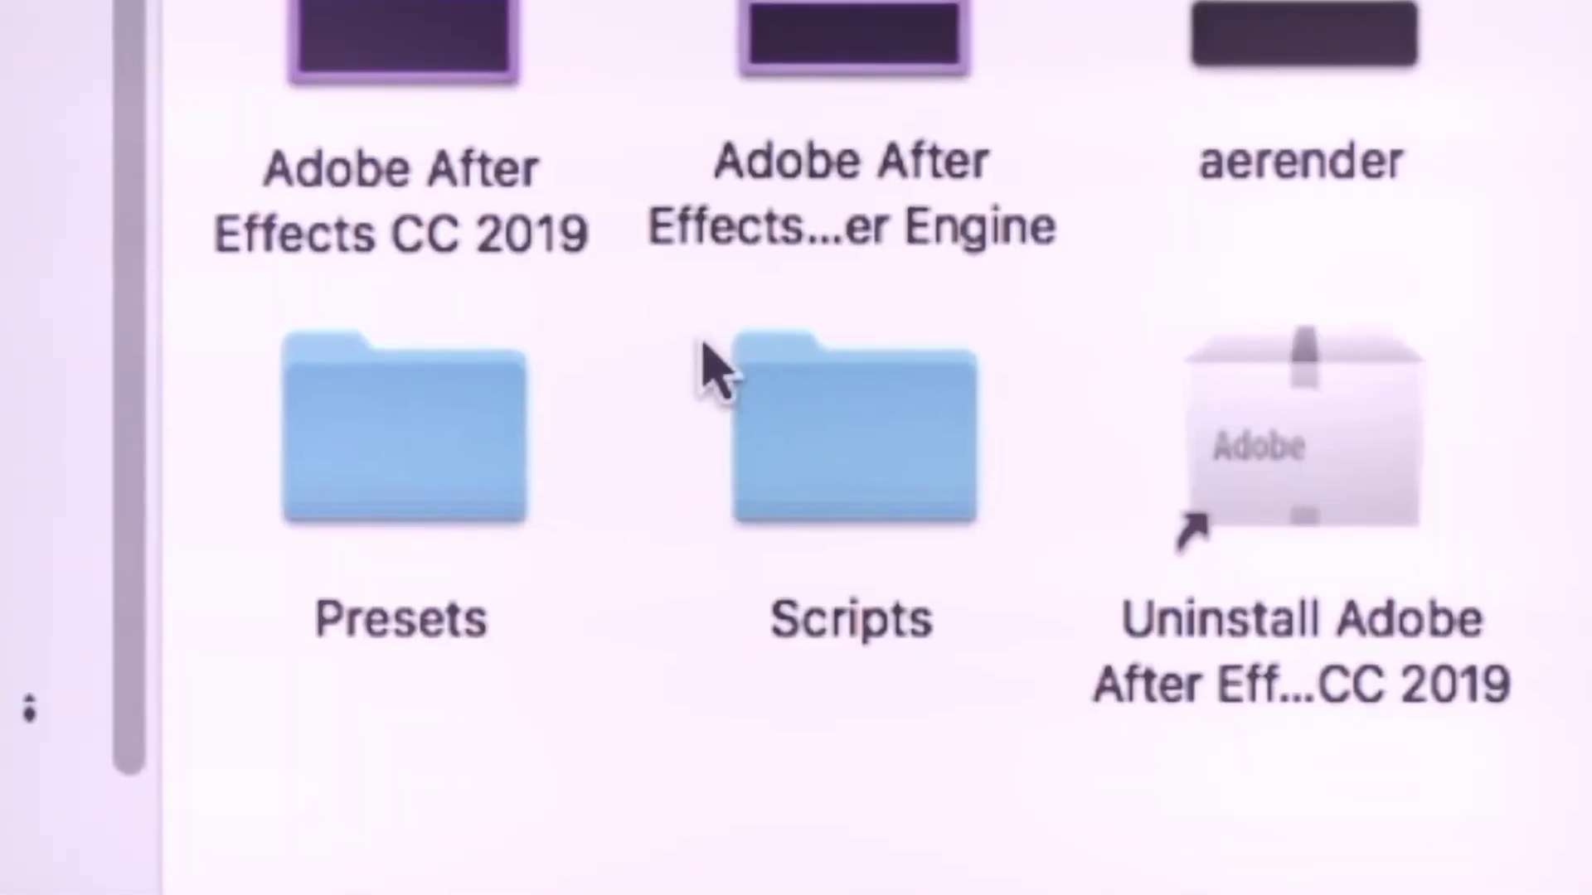
double_click(823, 464)
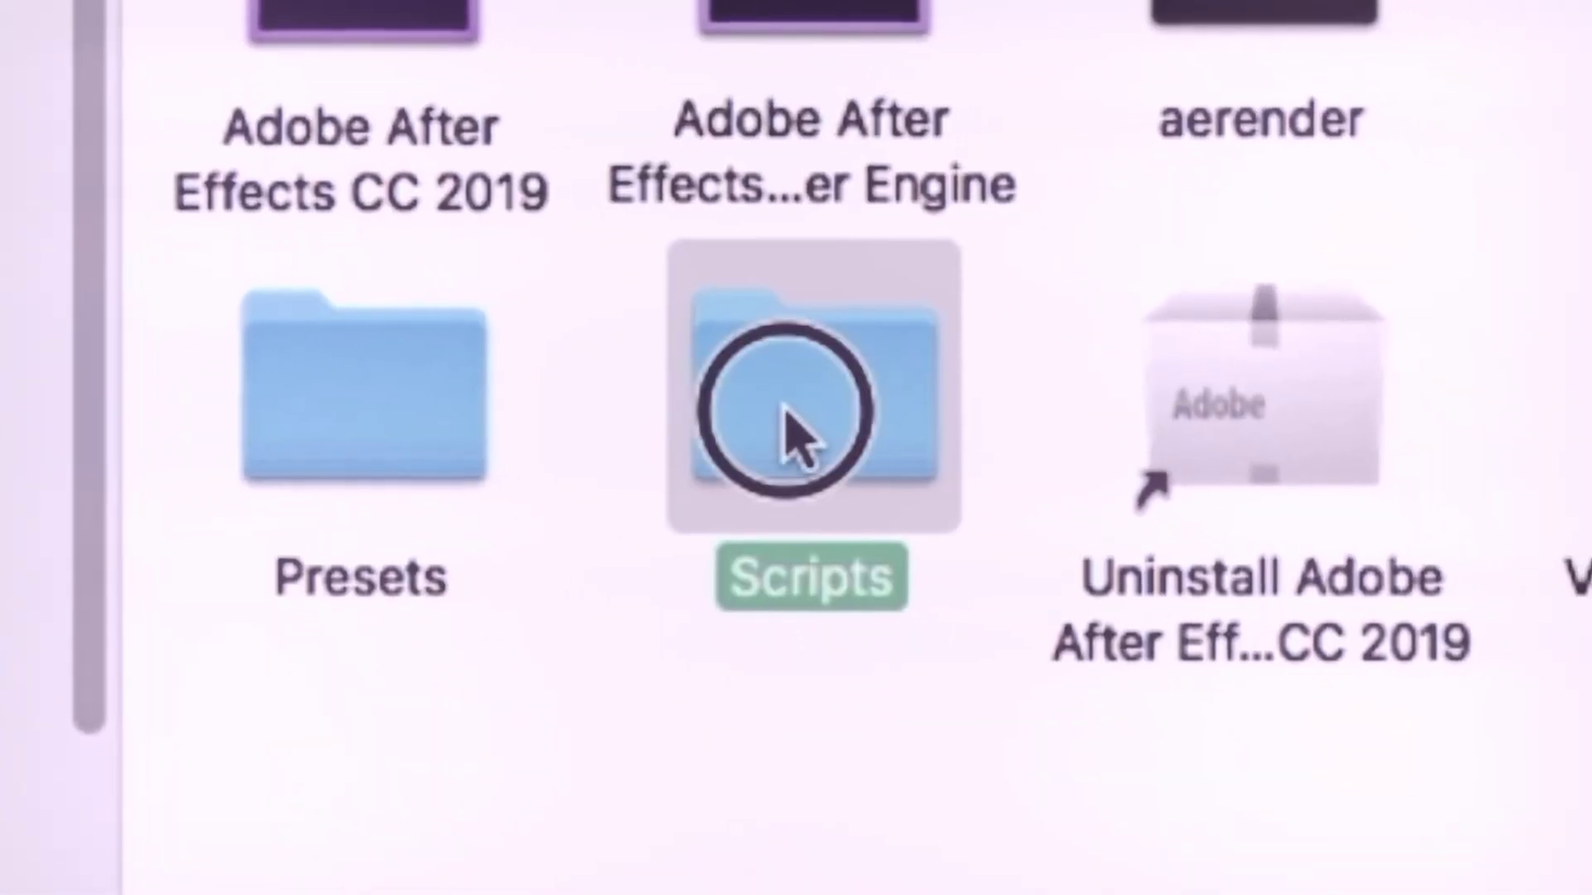
scroll(1077, 273, down, 3)
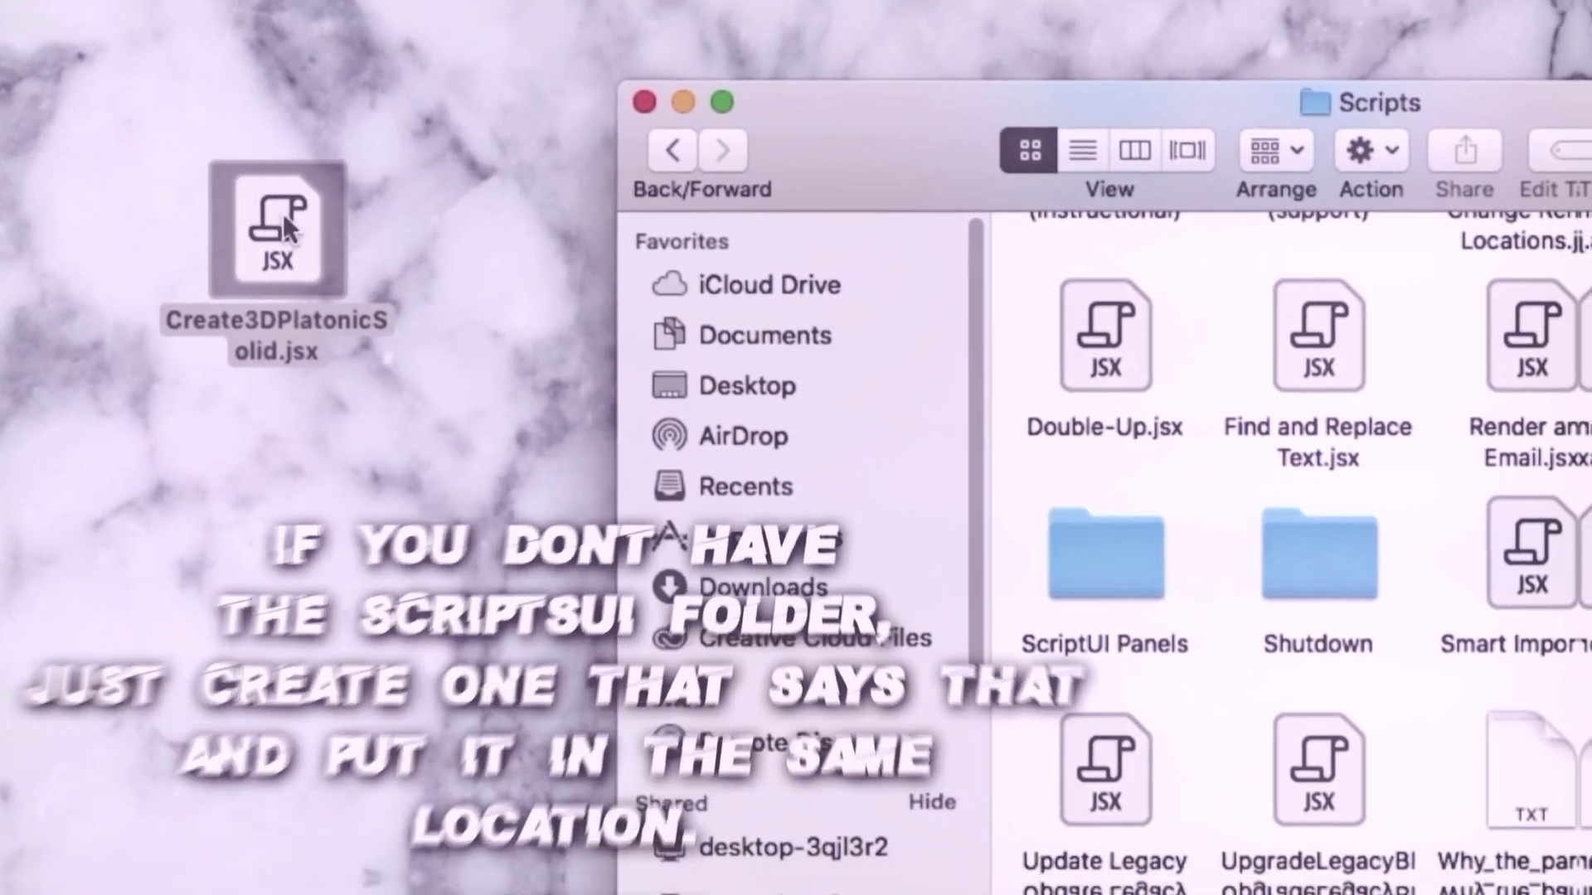
Drop the script into ScriptUI Panels, authenticating with the computer password
drag(288, 253, 1131, 557)
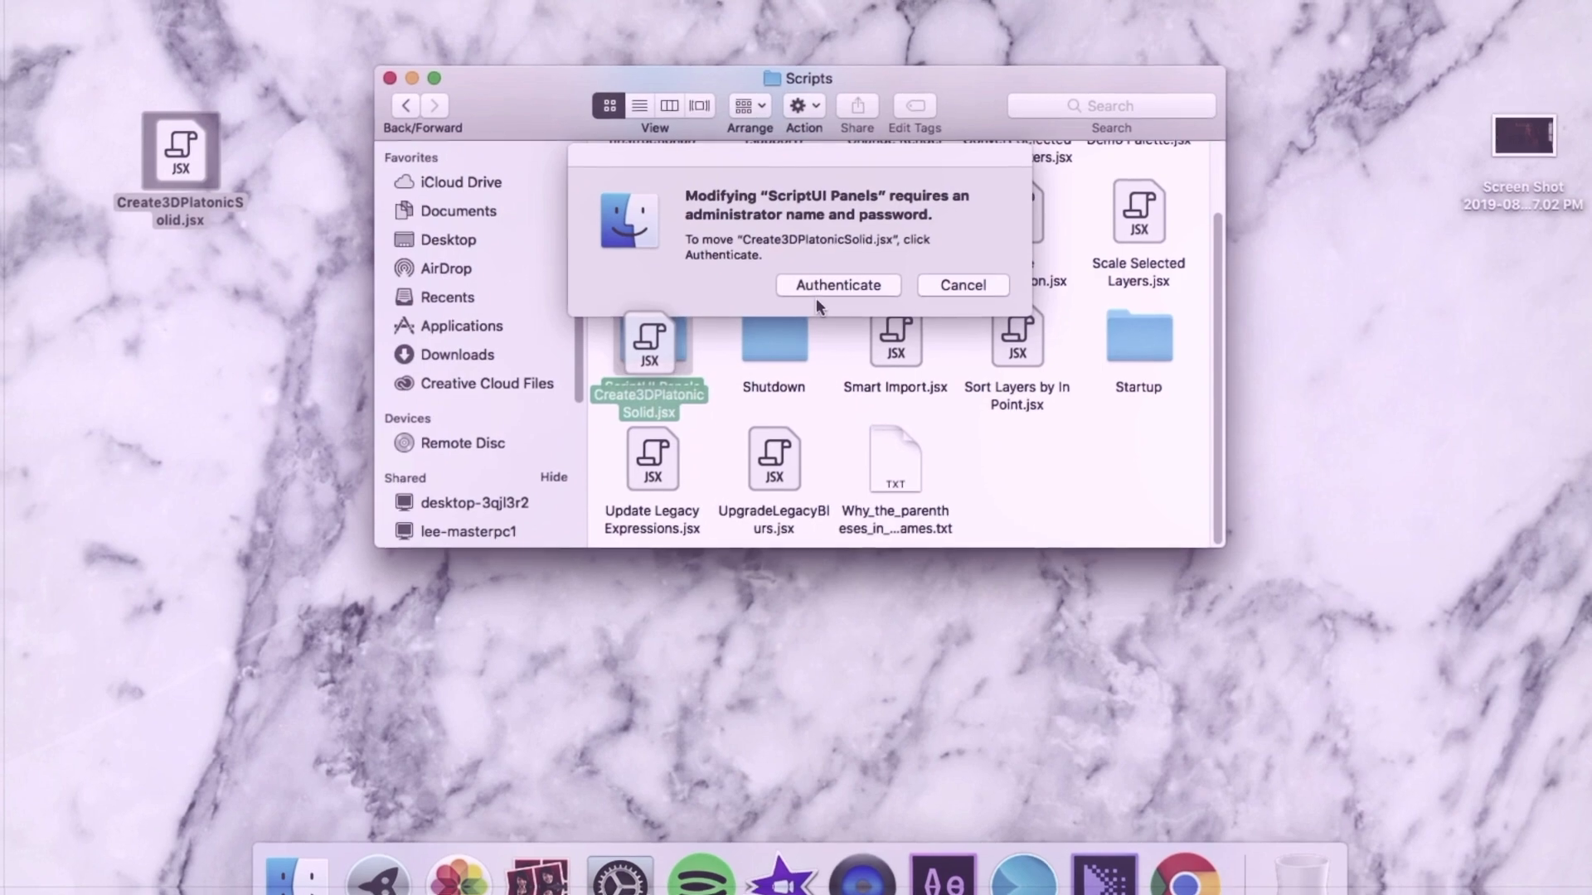
click(817, 290)
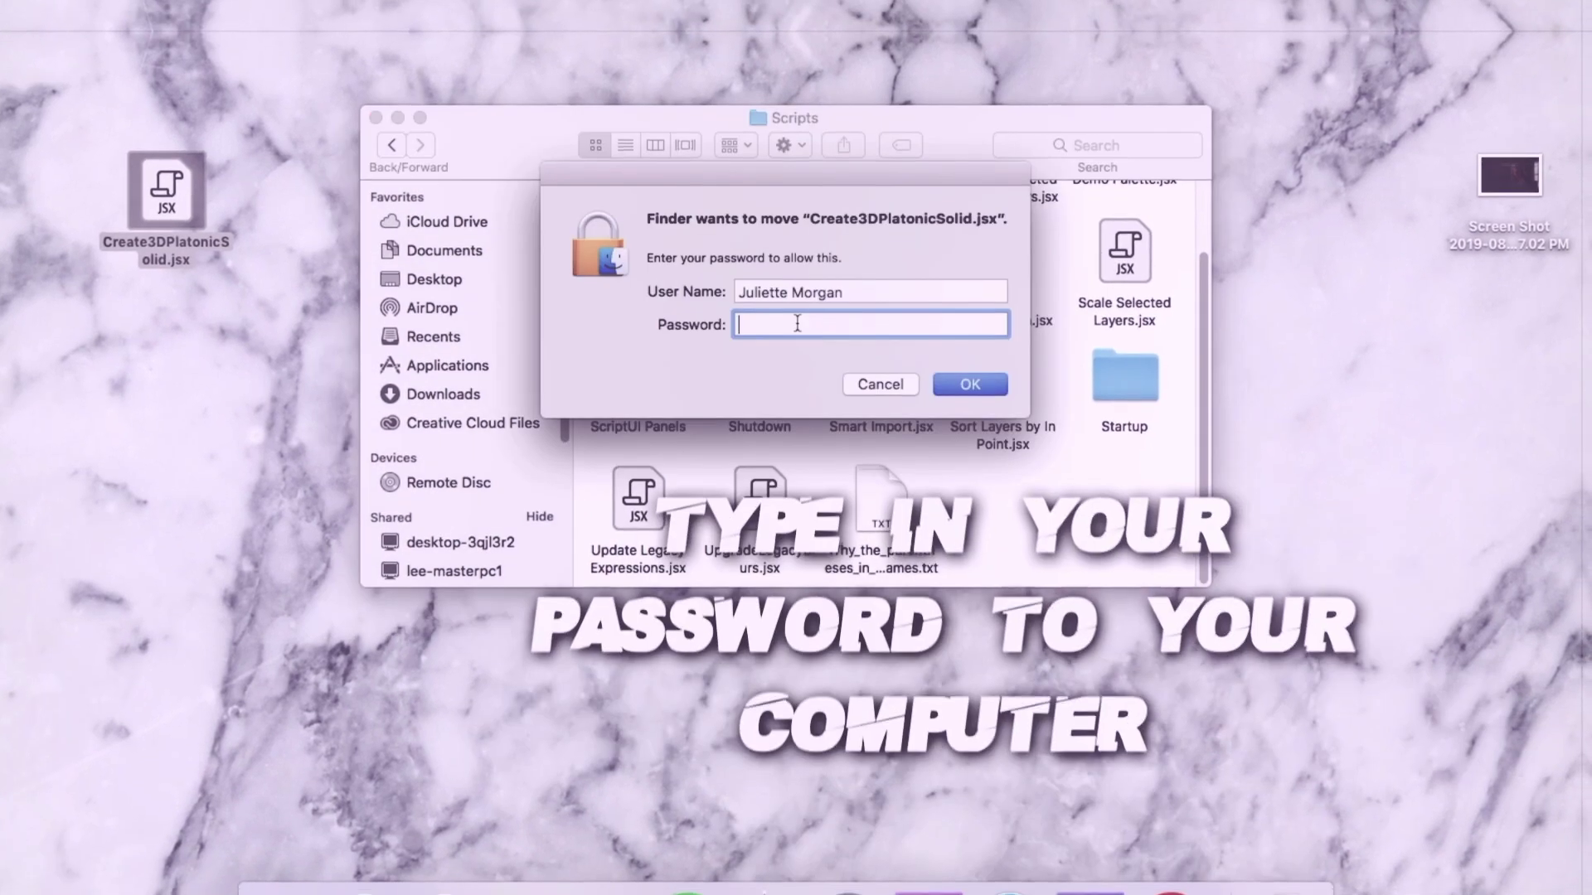
text(•••)
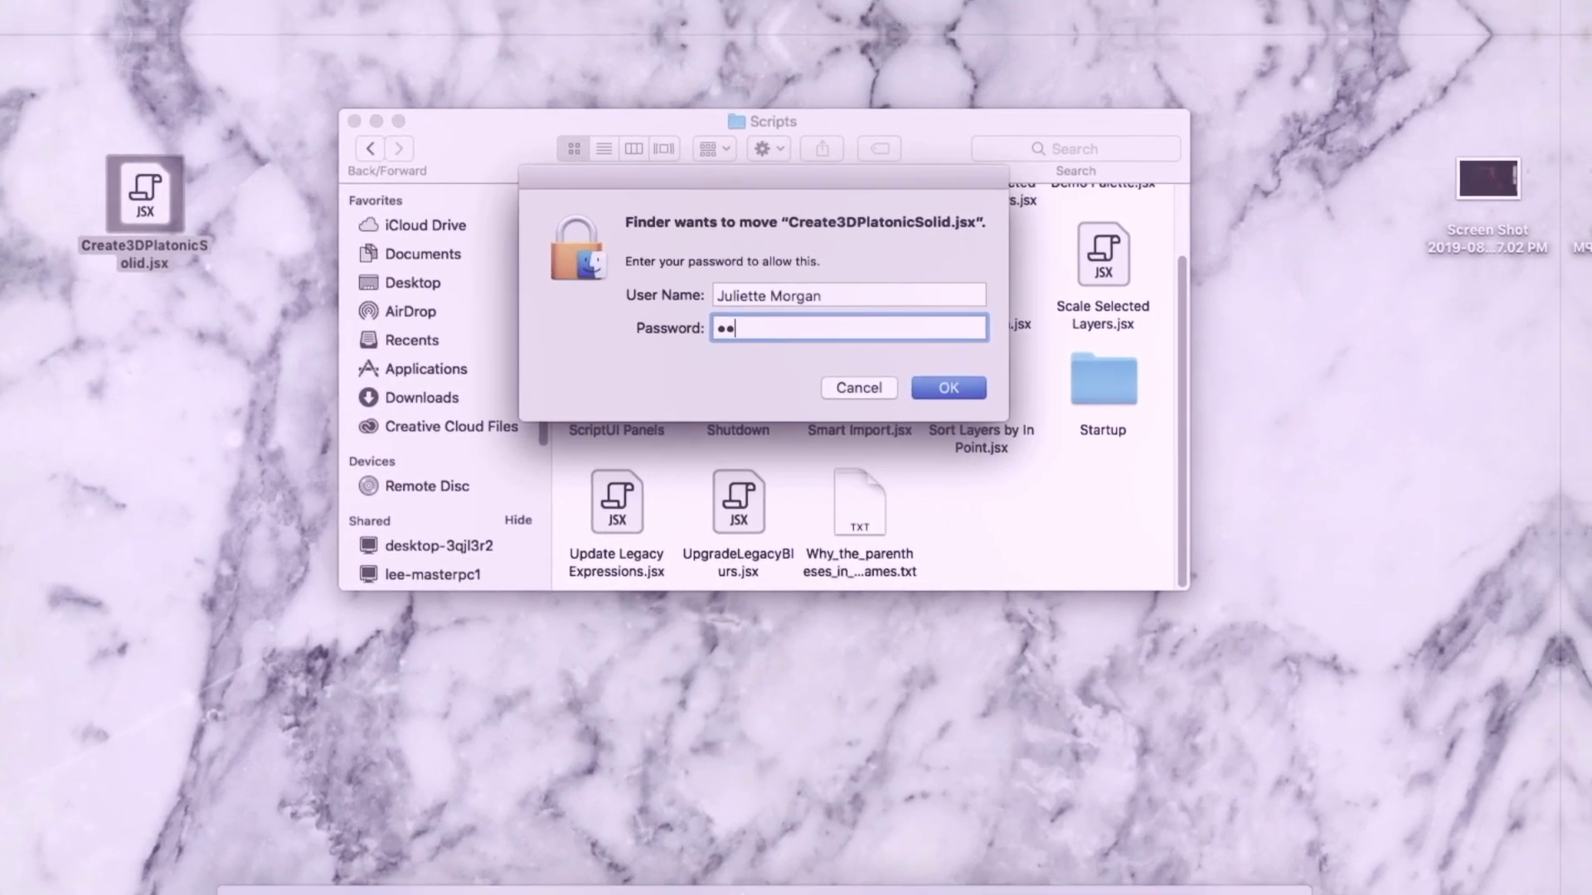
text(•••••)
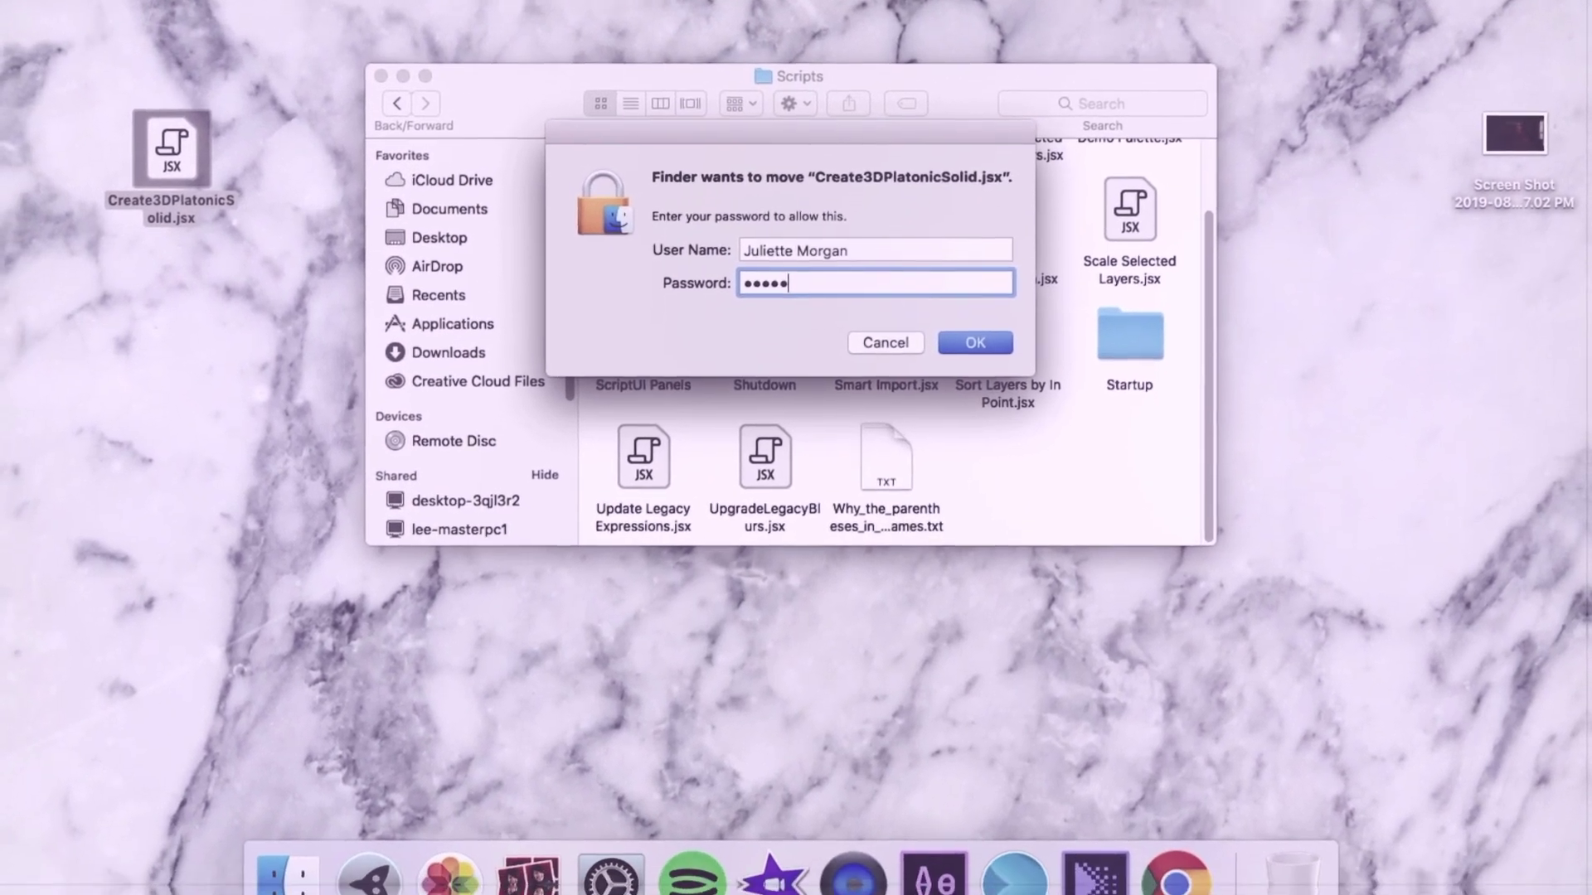
text(••)
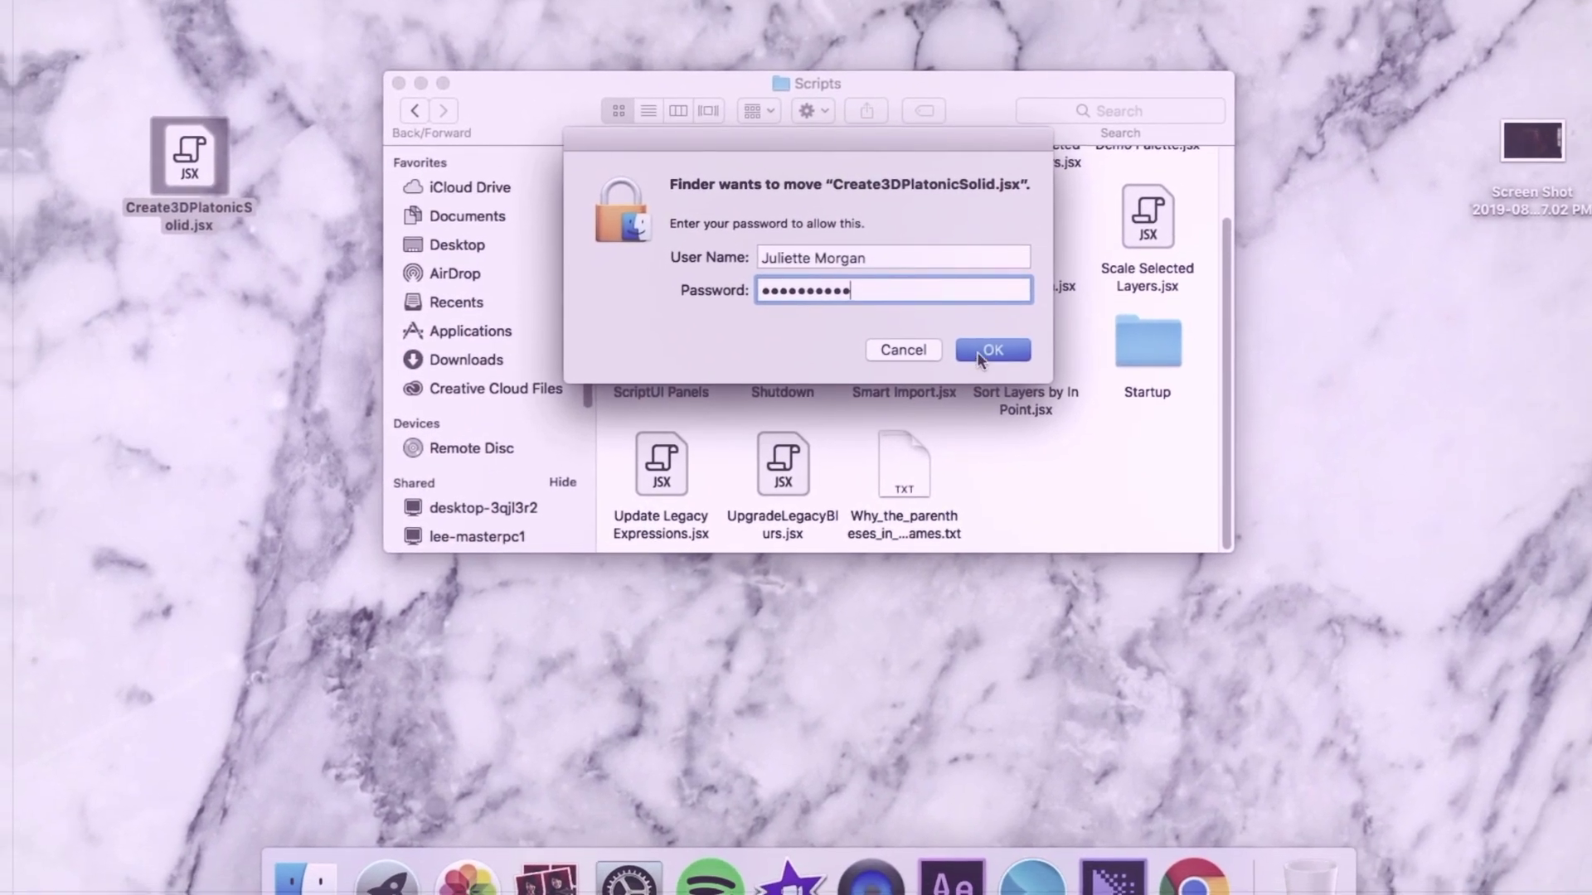
click(978, 351)
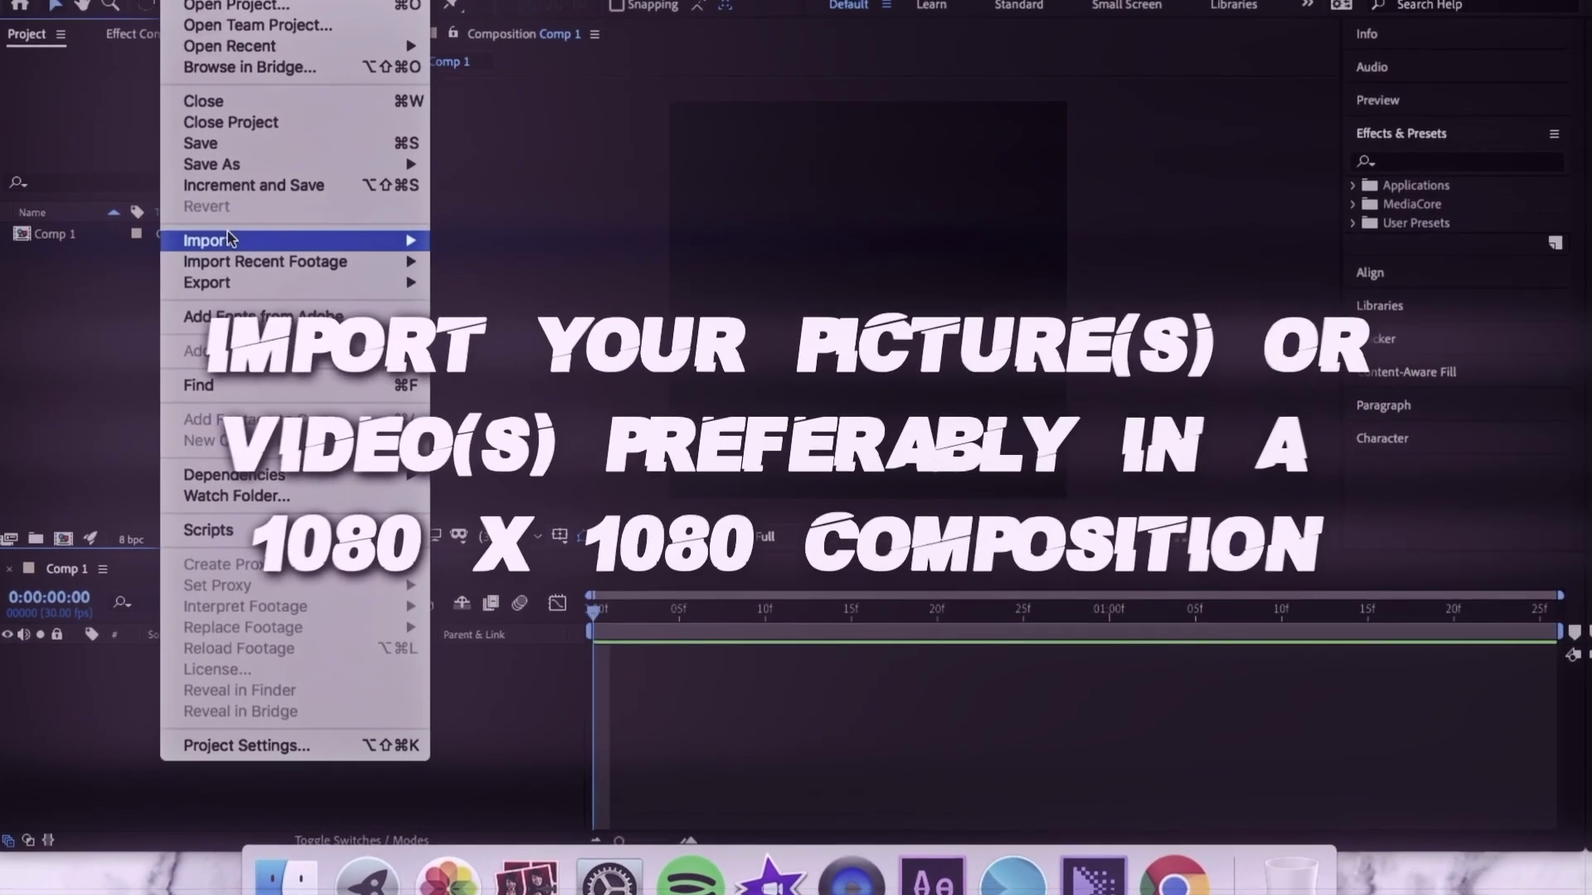
Import 'Screen Shot 2019-08-09 at 12.37.15 AM.png' and add it as layer 1 in Comp 1
mouse_move(231, 240)
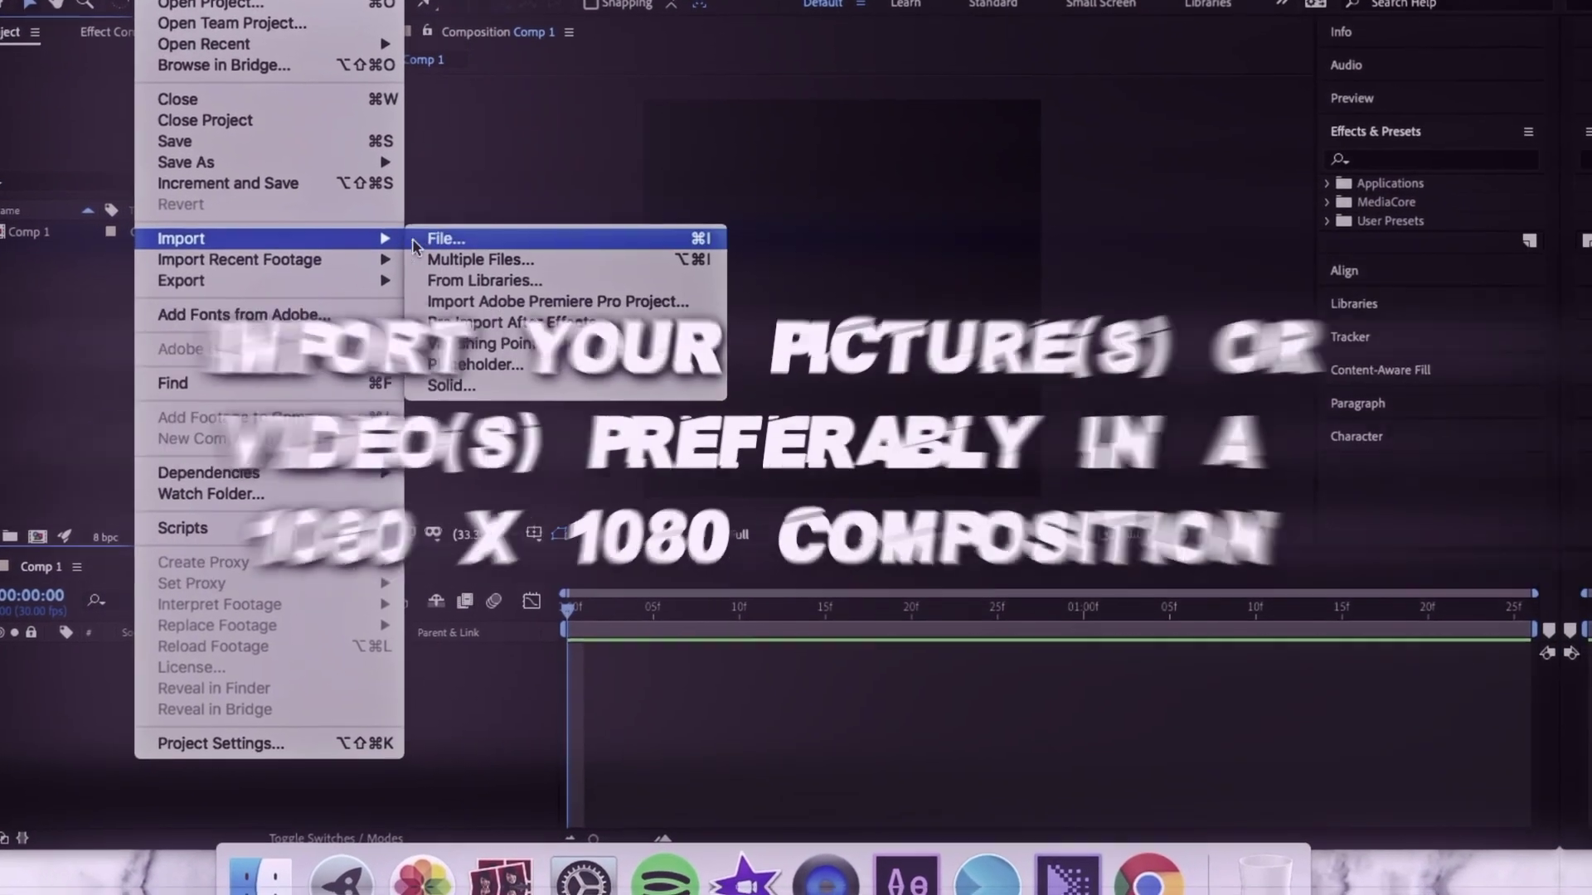
click(448, 240)
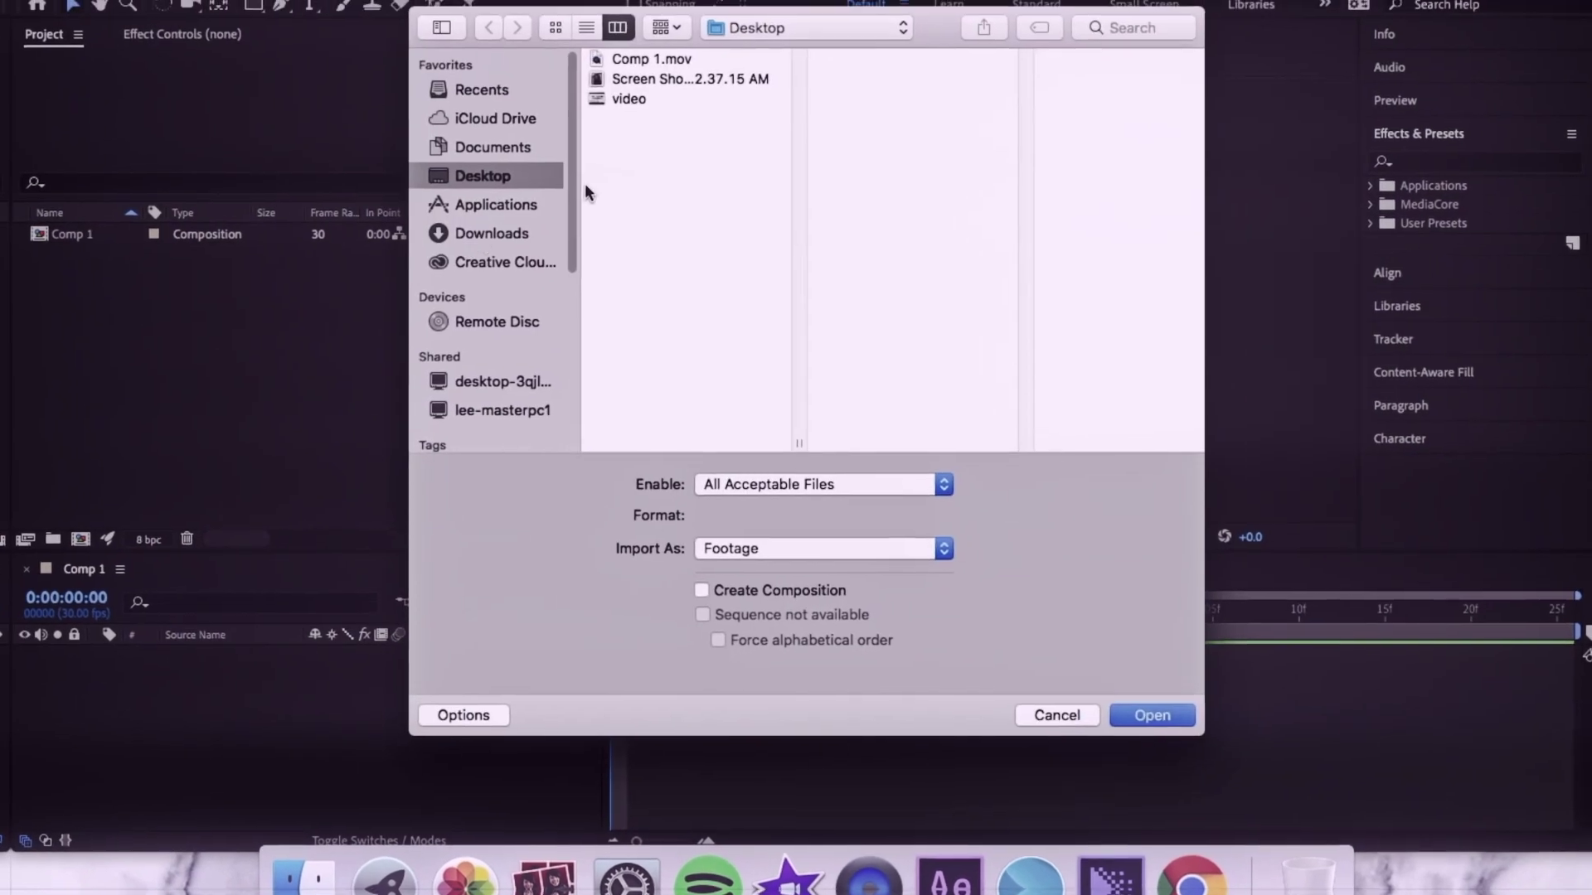
click(694, 108)
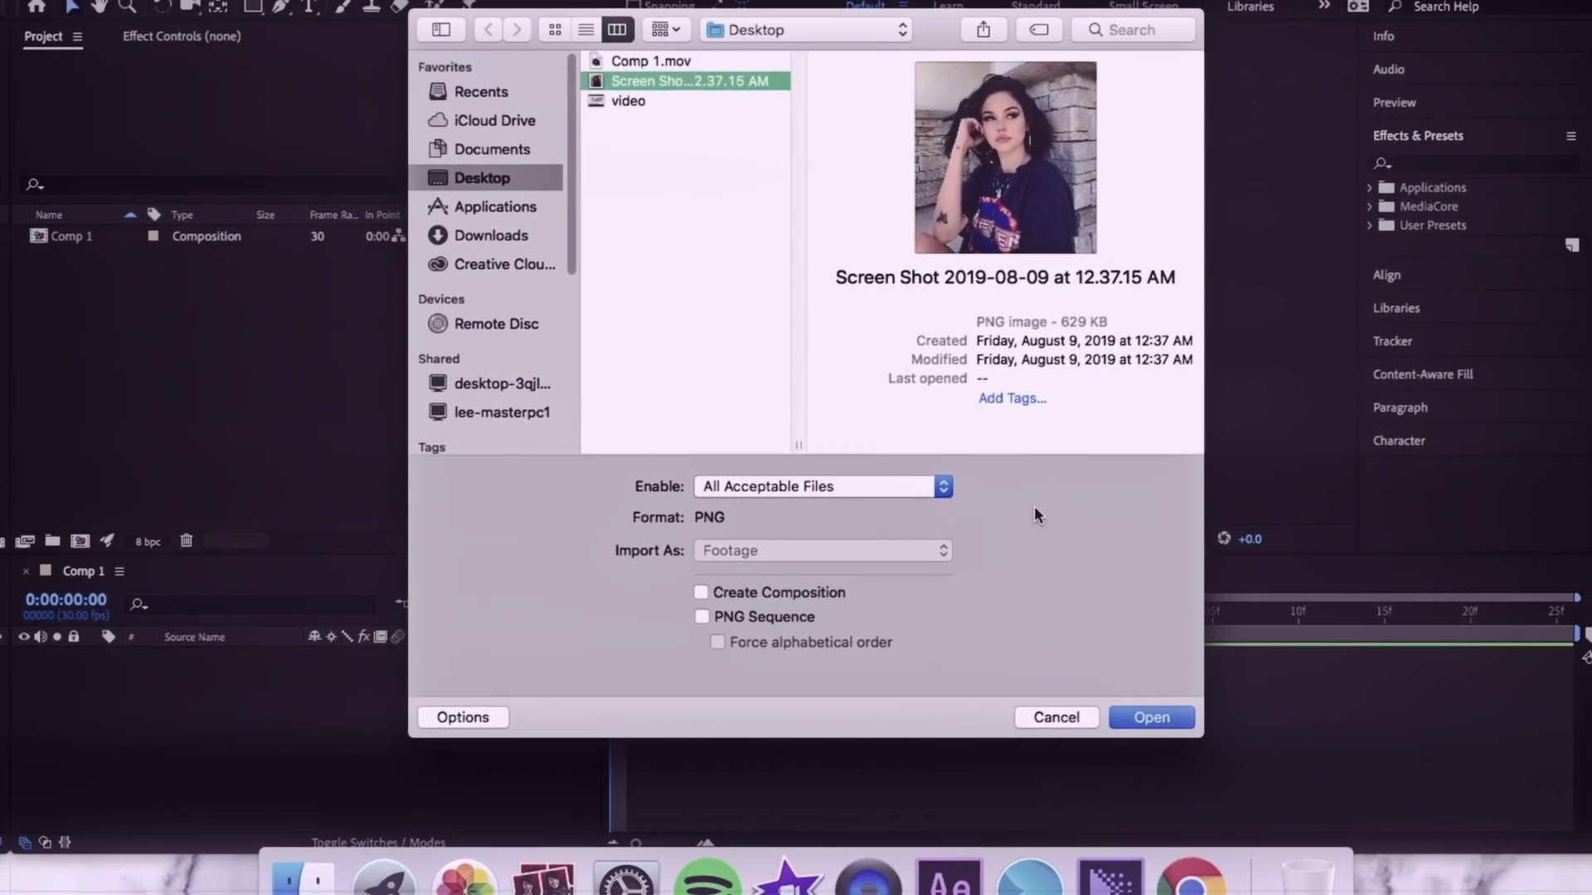
click(1161, 742)
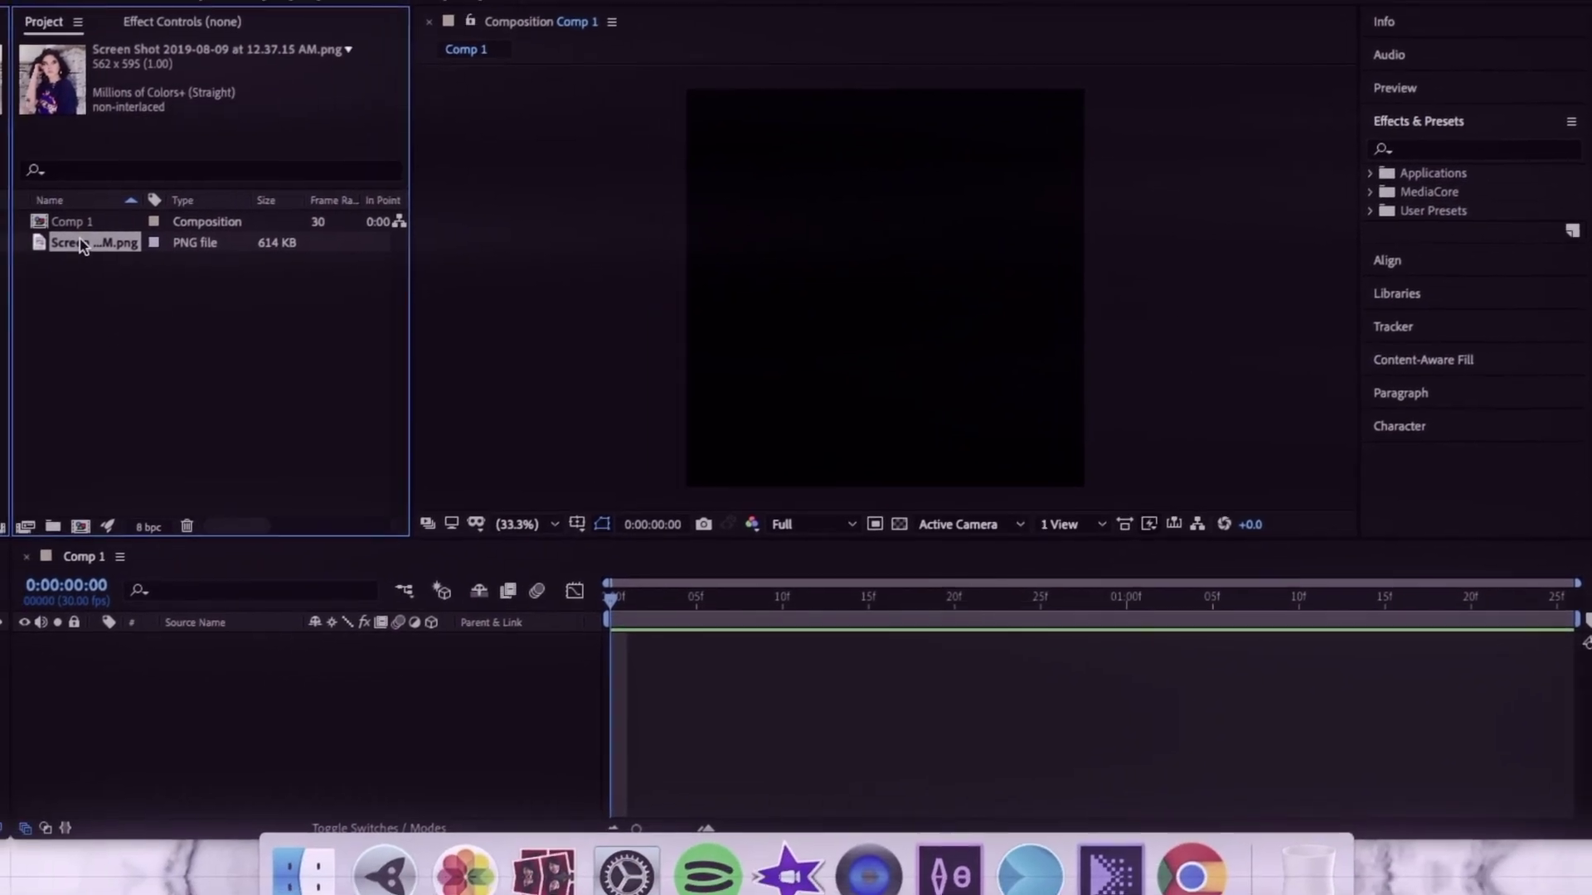
drag(66, 287, 276, 610)
drag(471, 670, 479, 672)
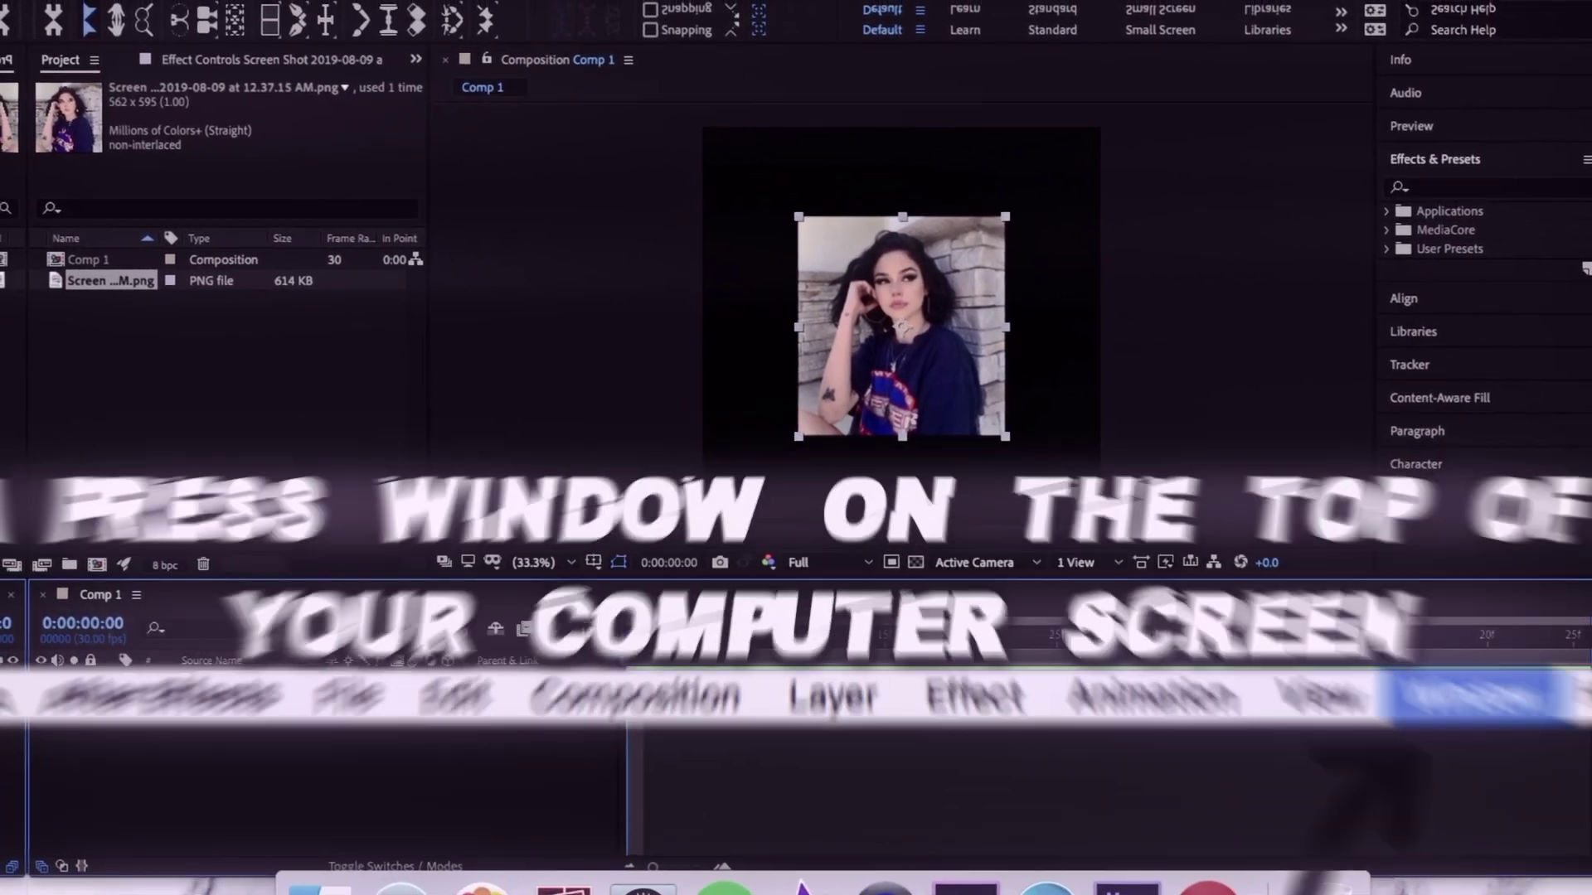
Create a Dodecahedron with the Create3DPlatonicSolid.jsx script panel
click(663, 2)
scroll(697, 845, down, 4)
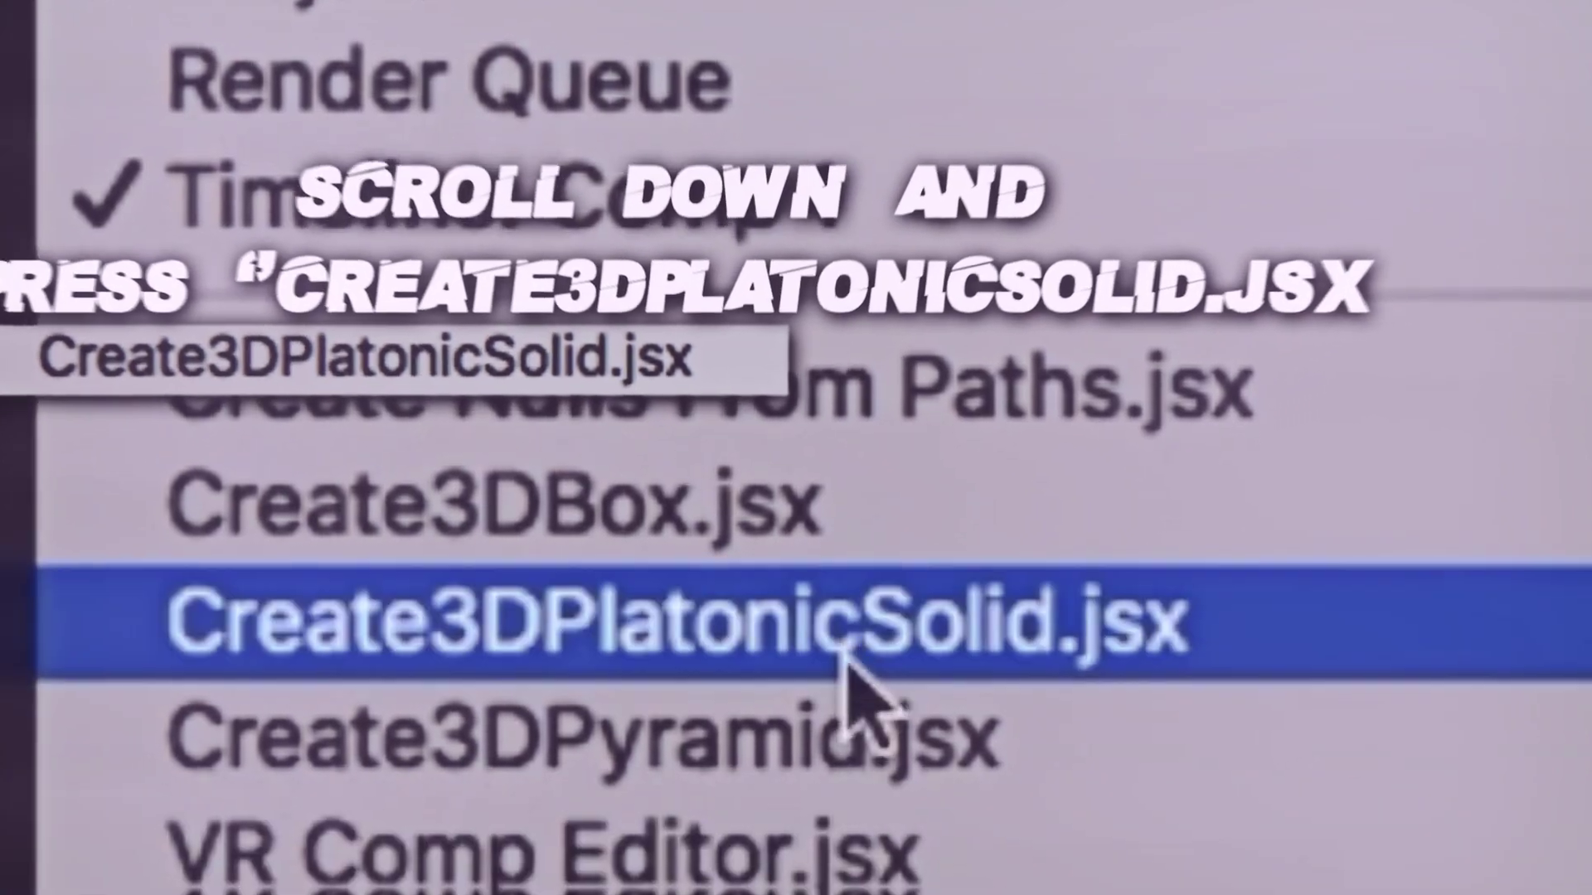
click(813, 647)
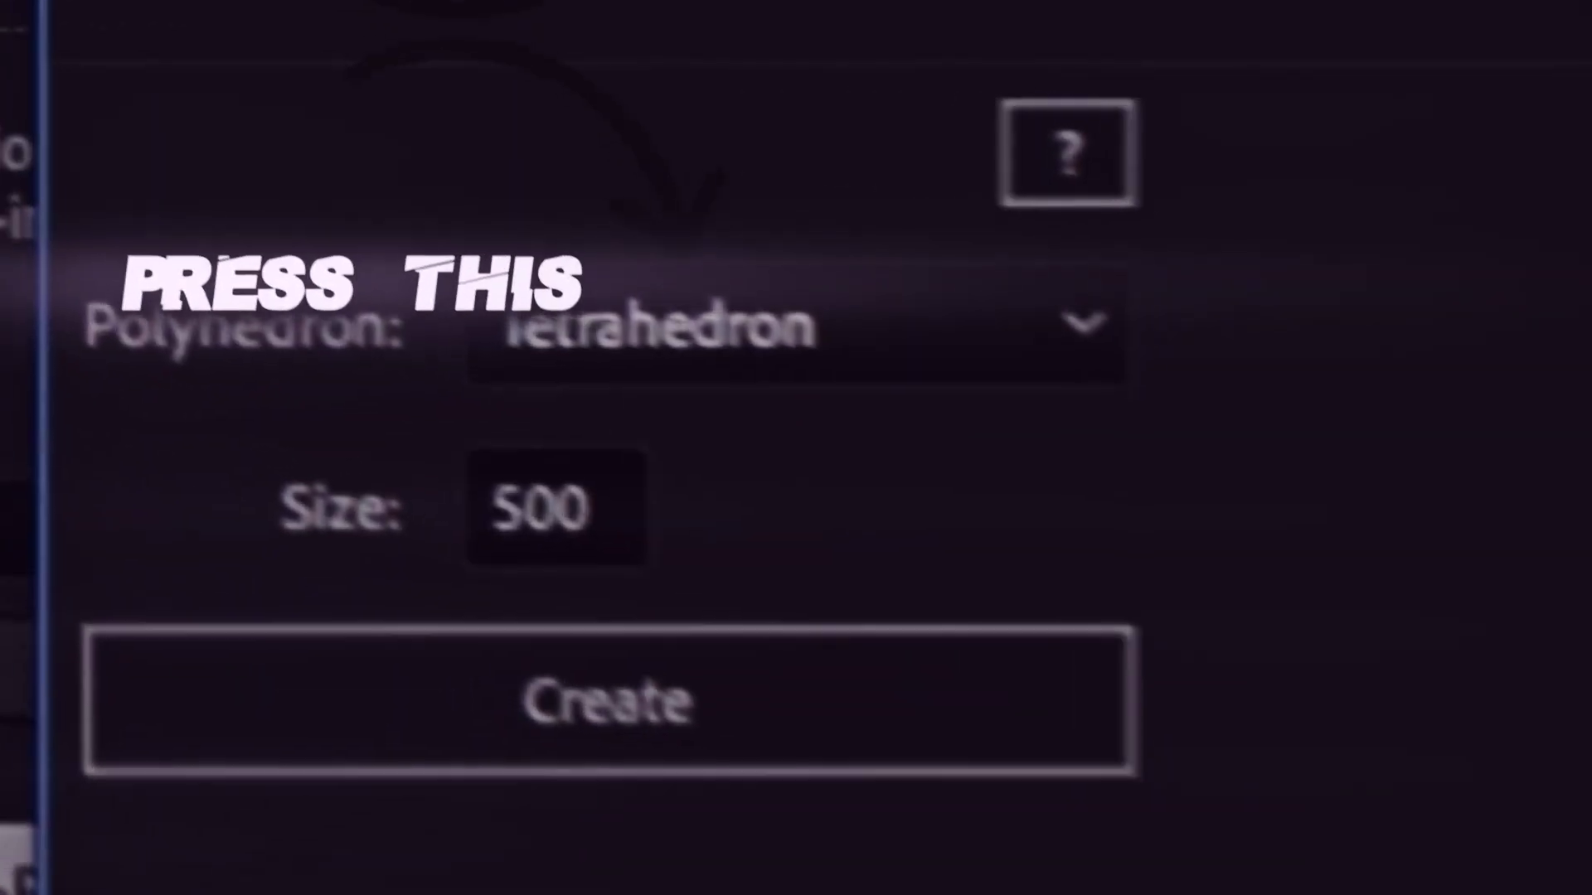
click(278, 186)
click(953, 760)
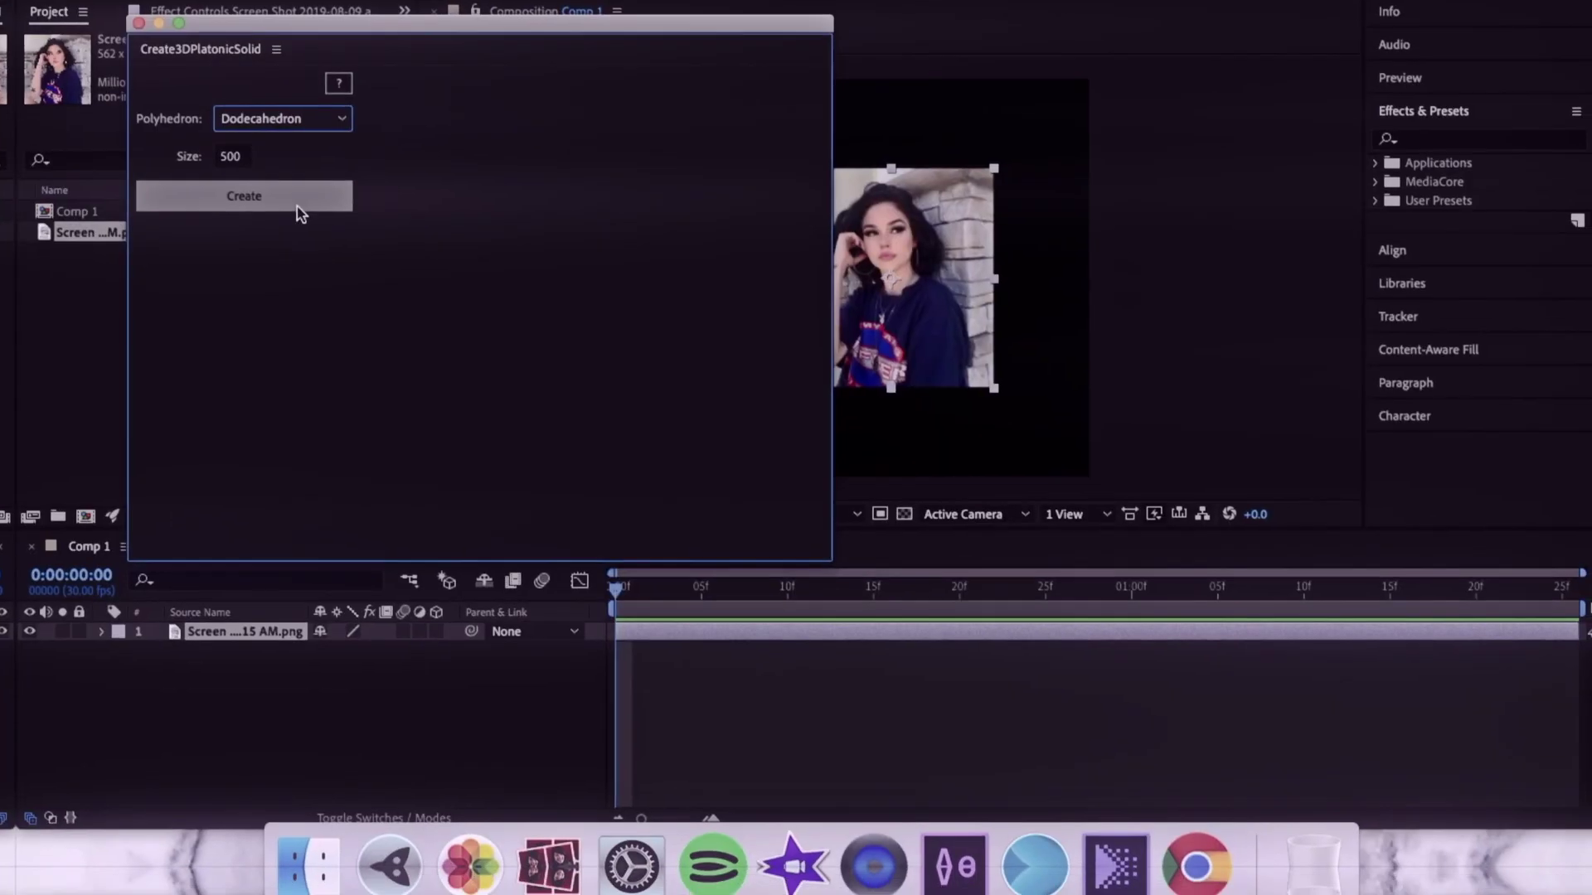
click(297, 207)
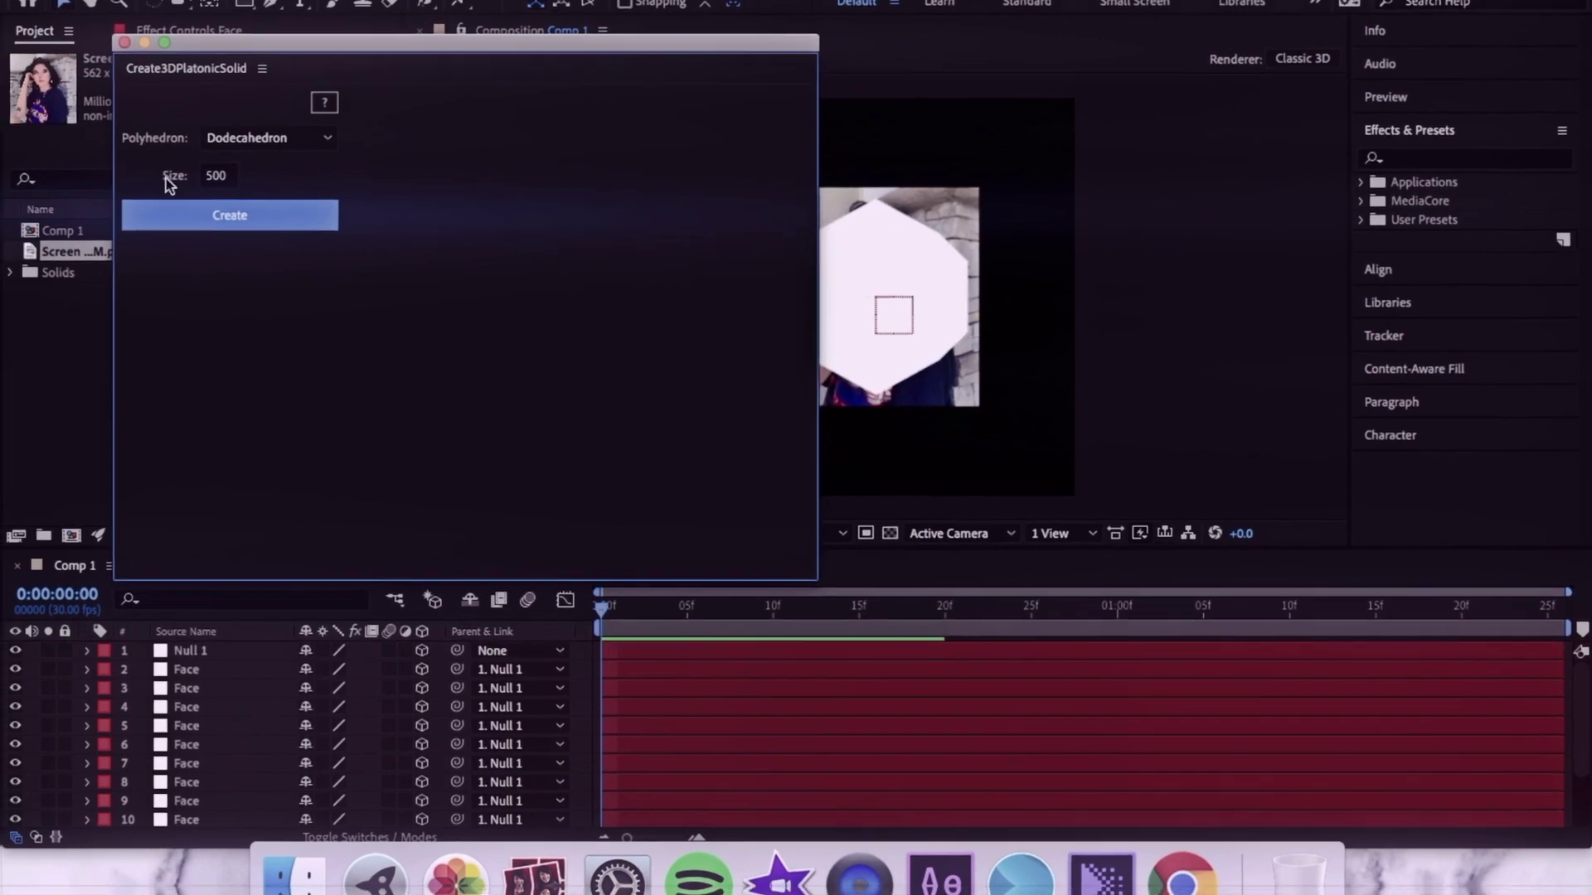
click(116, 42)
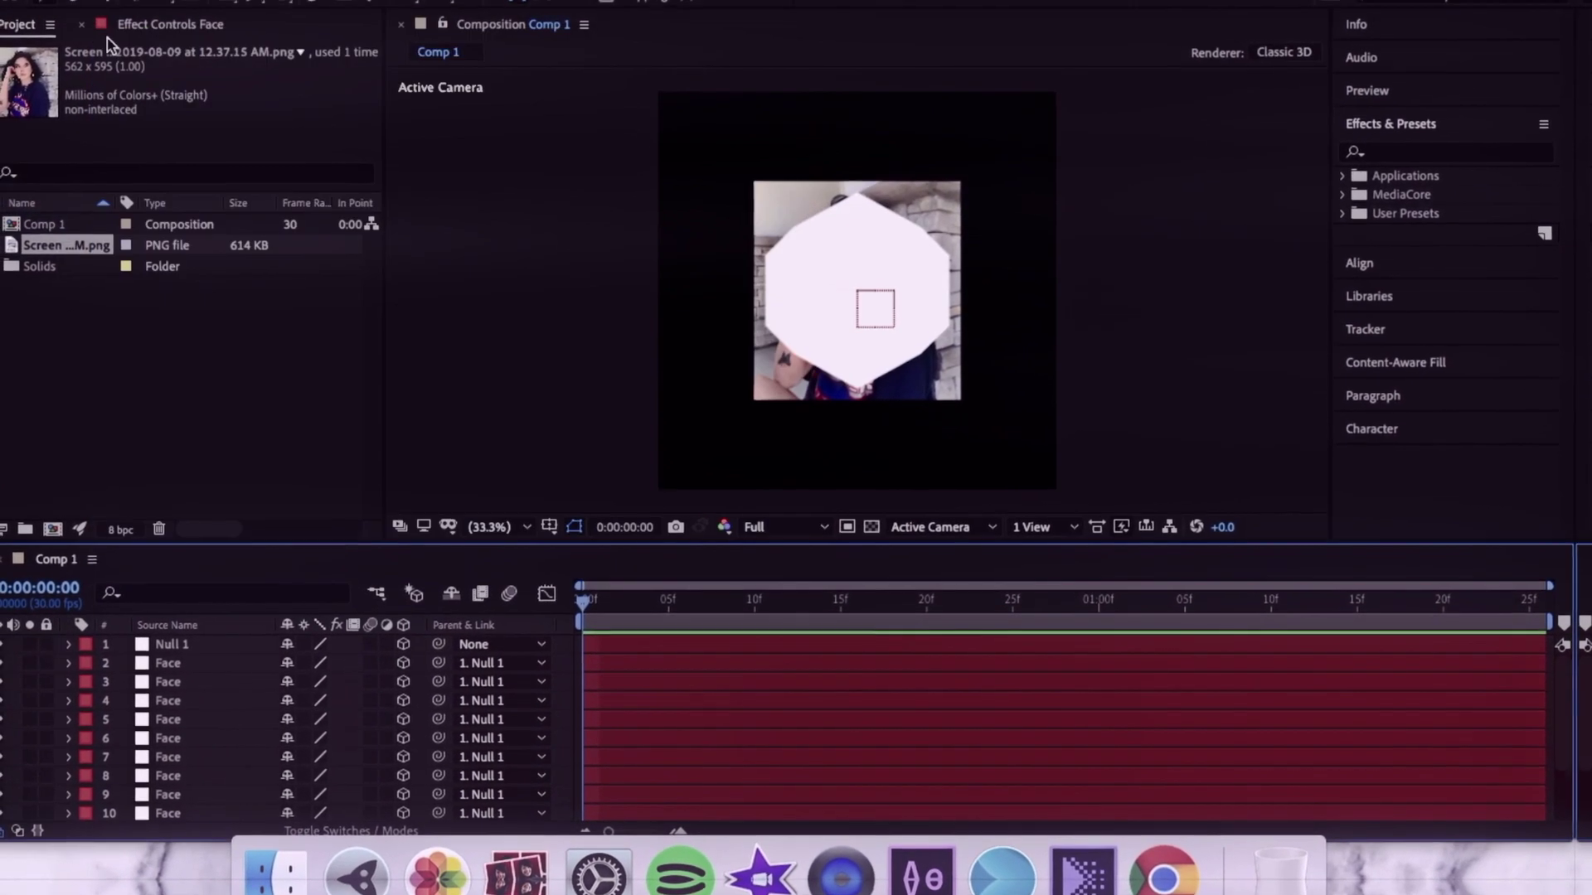
Inspect the generated Face solids in the Solids folder, confirming 490 x 490
click(47, 323)
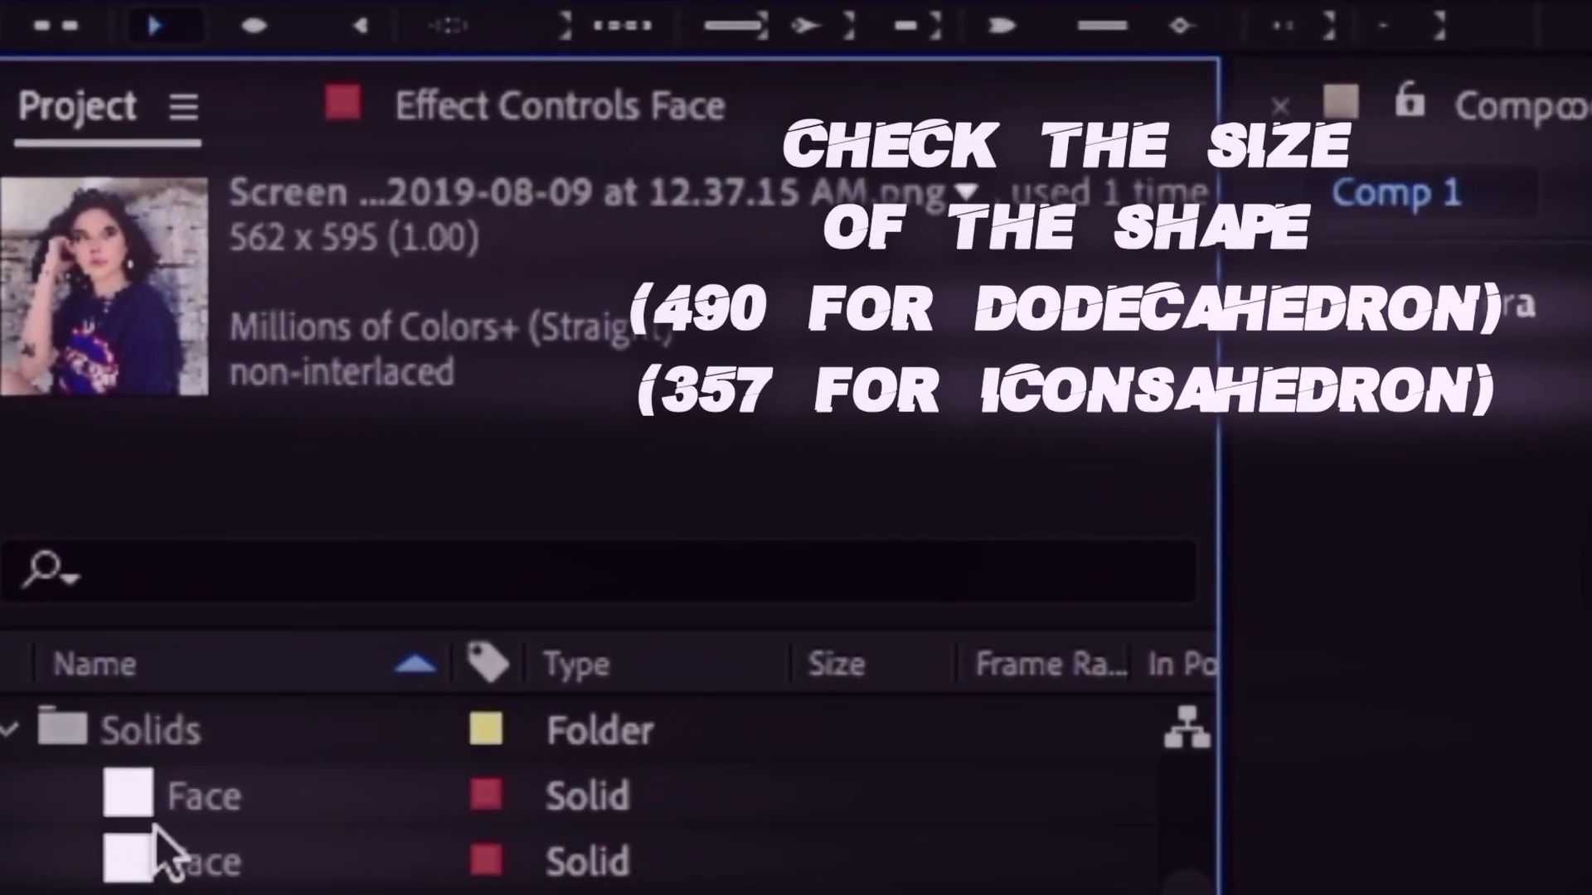
click(389, 750)
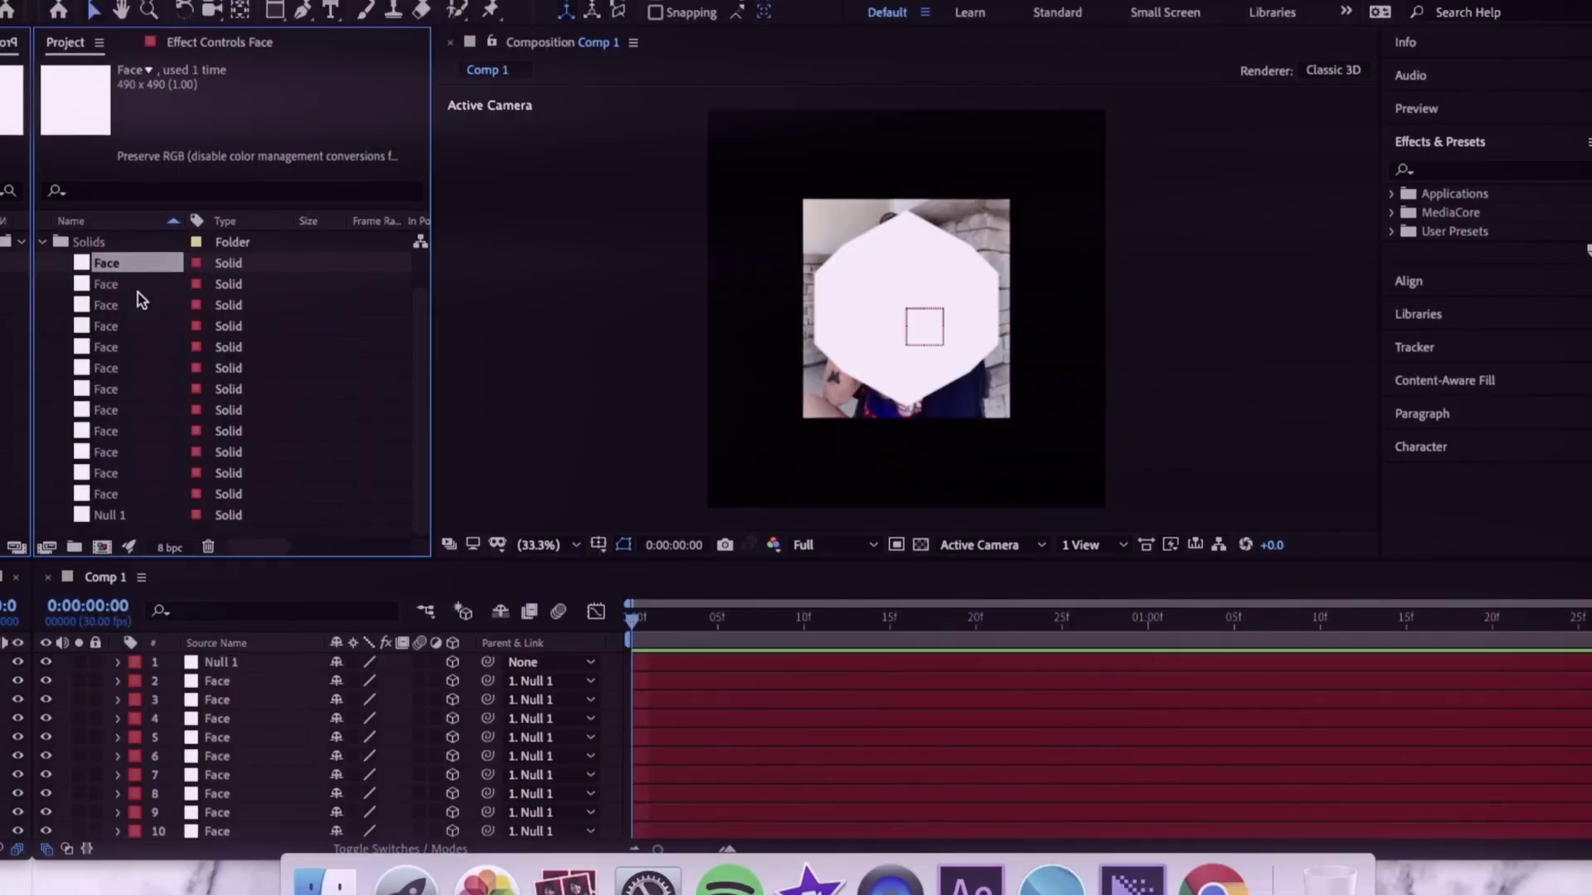
click(138, 286)
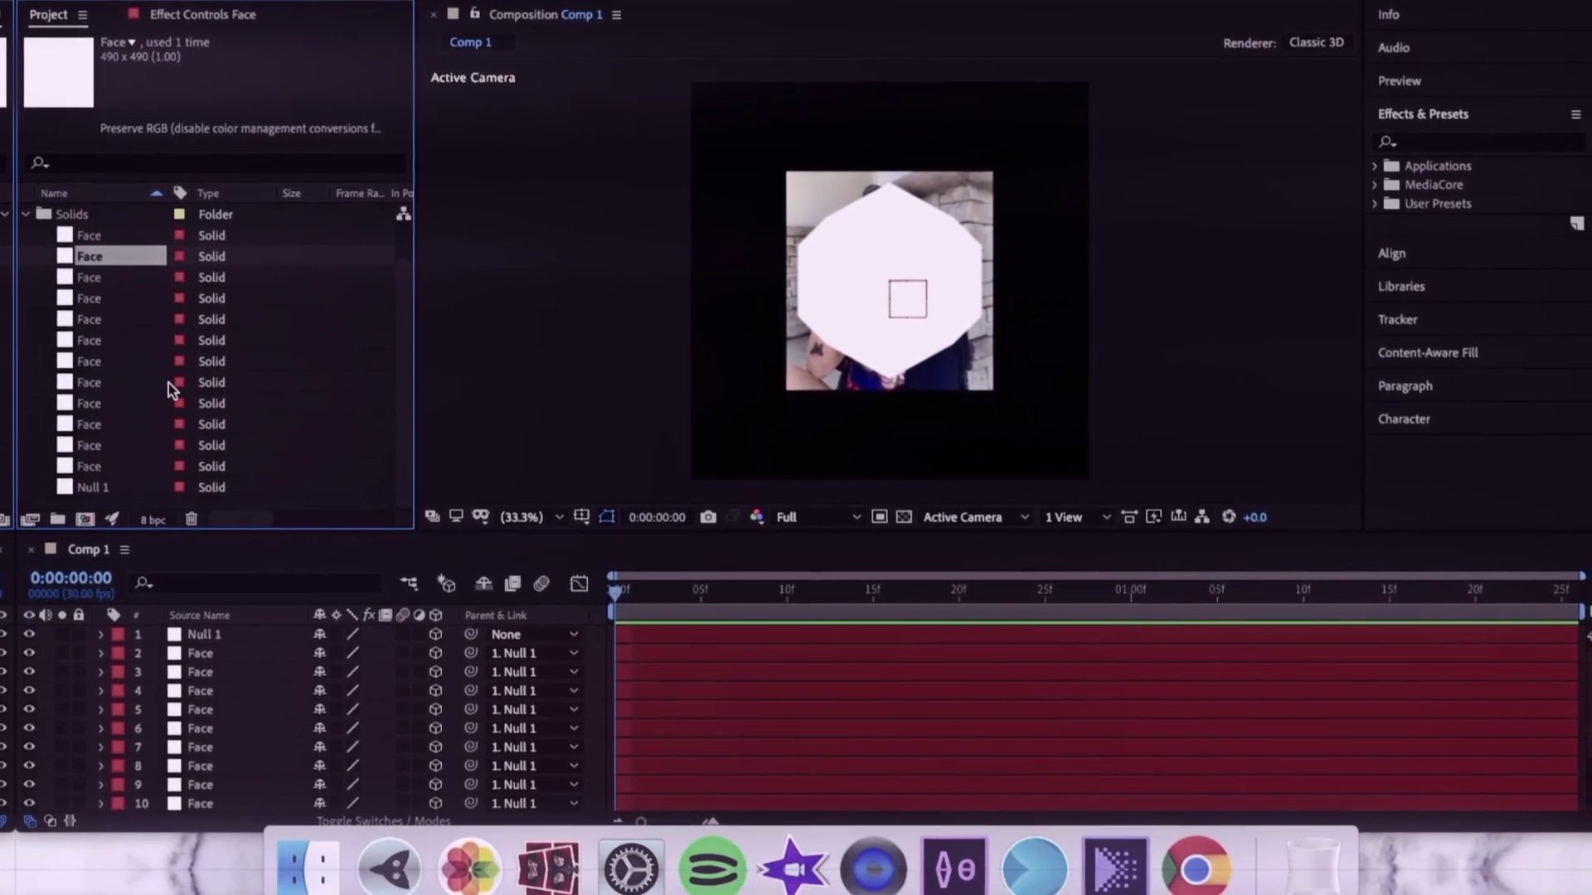
scroll(305, 761, down, 1)
Pre-compose the photo layer under the creator's Instagram handle, with Open New Composition unchecked
scroll(259, 741, down, 3)
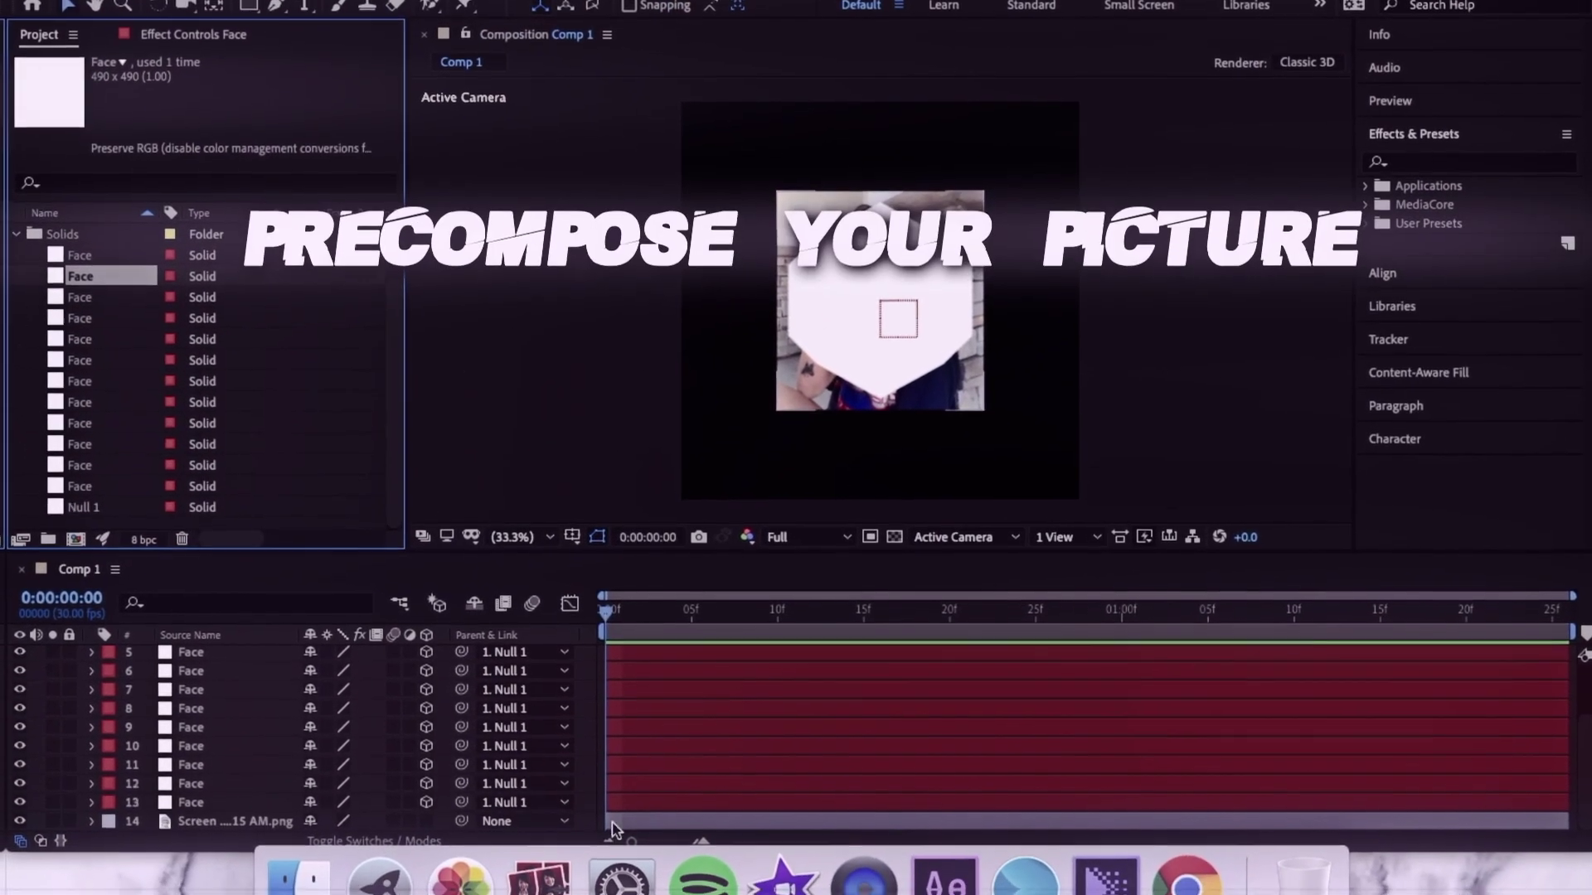
right_click(658, 815)
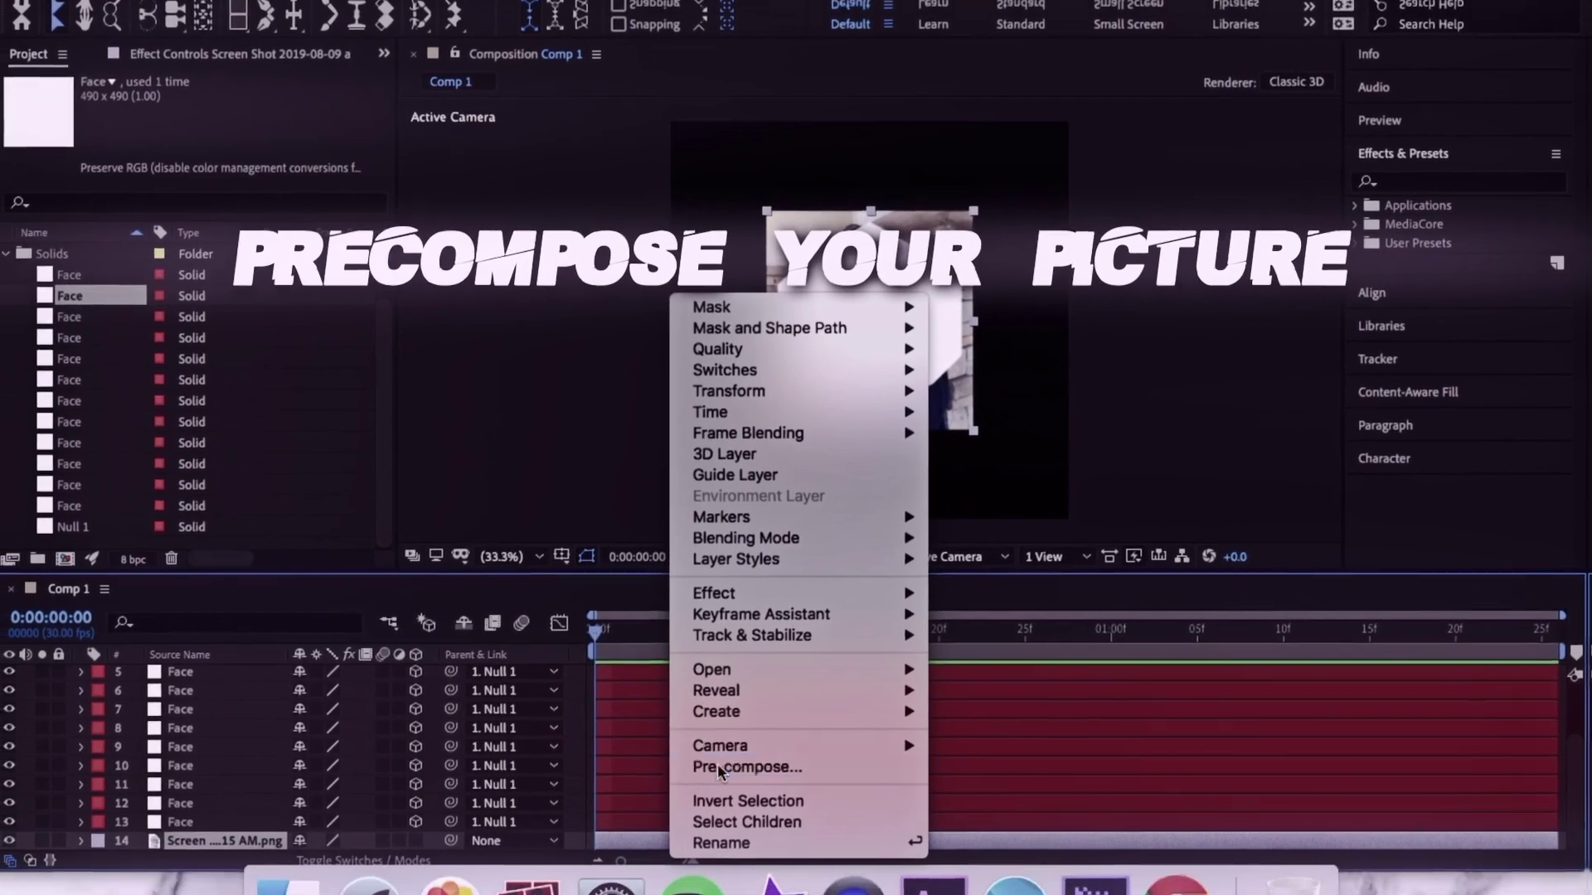
click(715, 763)
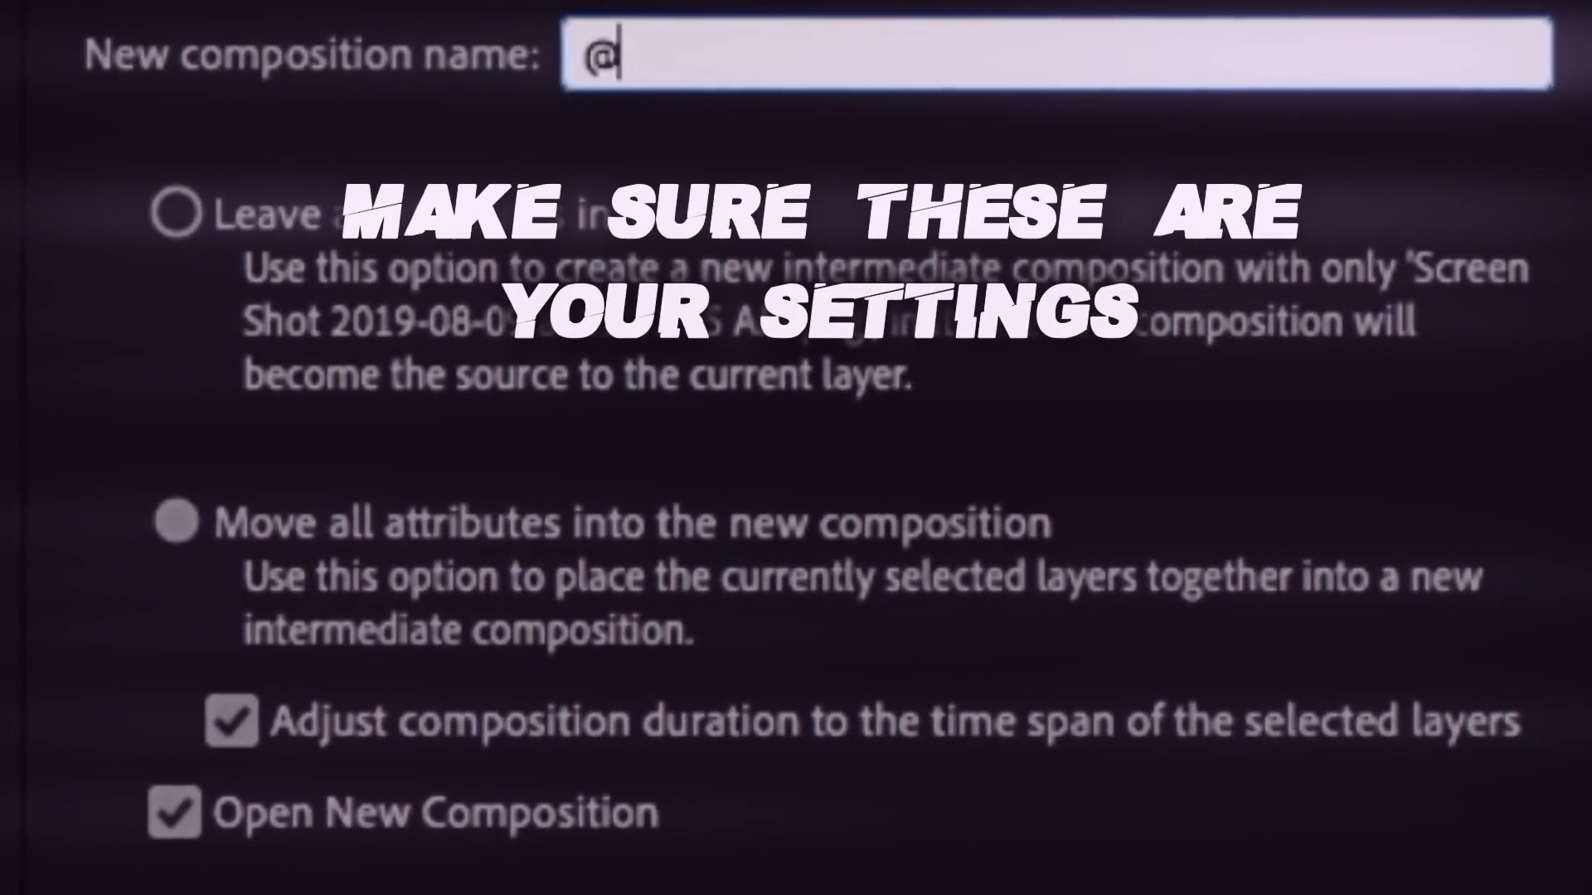
text(@orchxs)
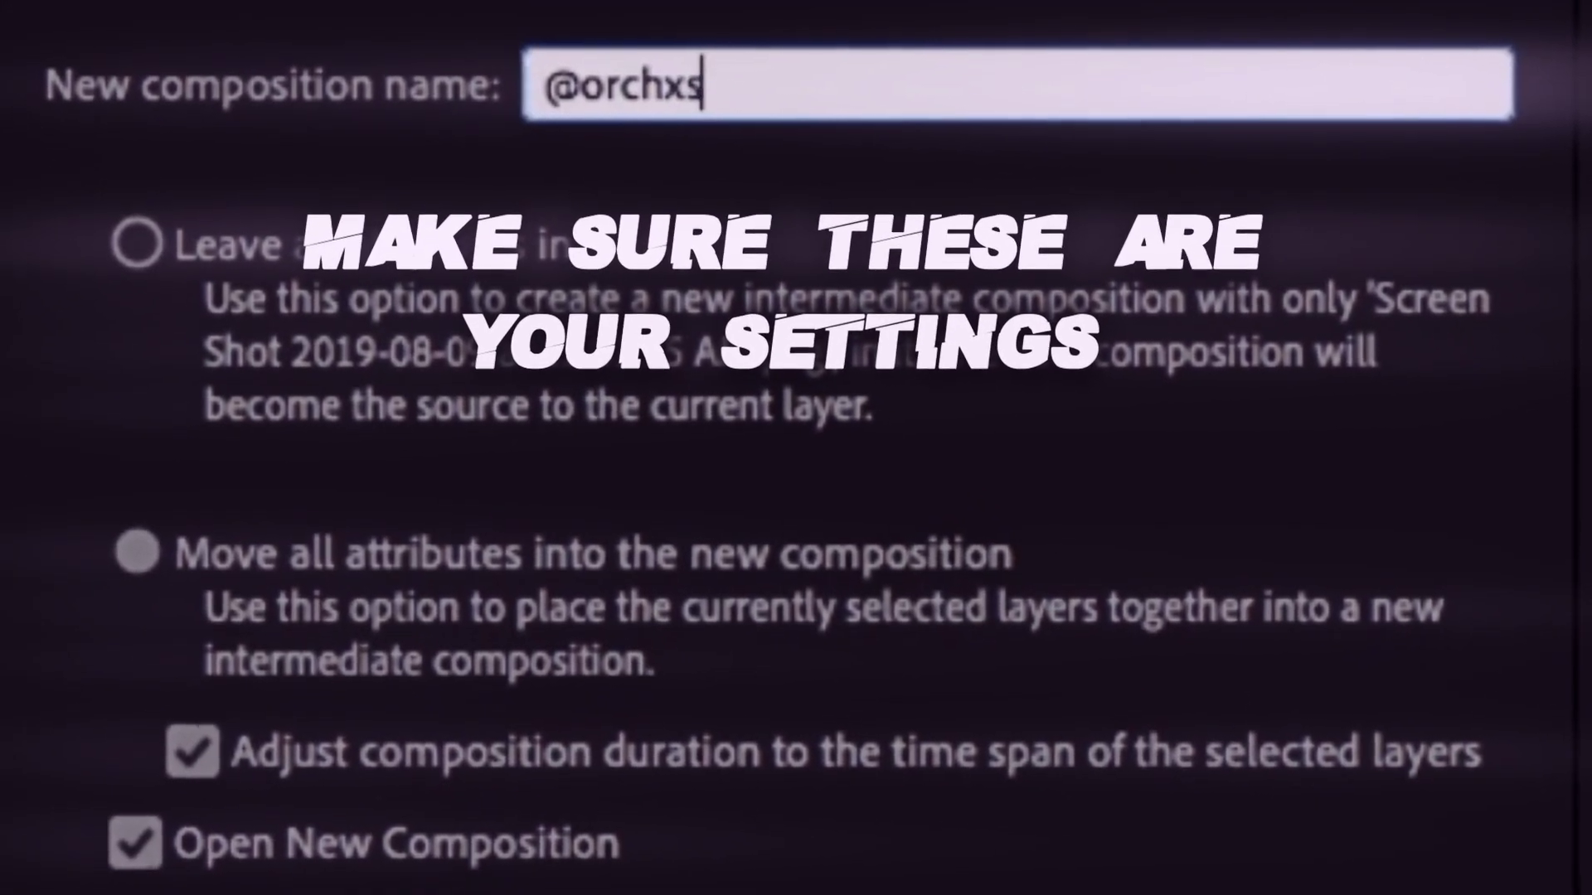
text( on insta)
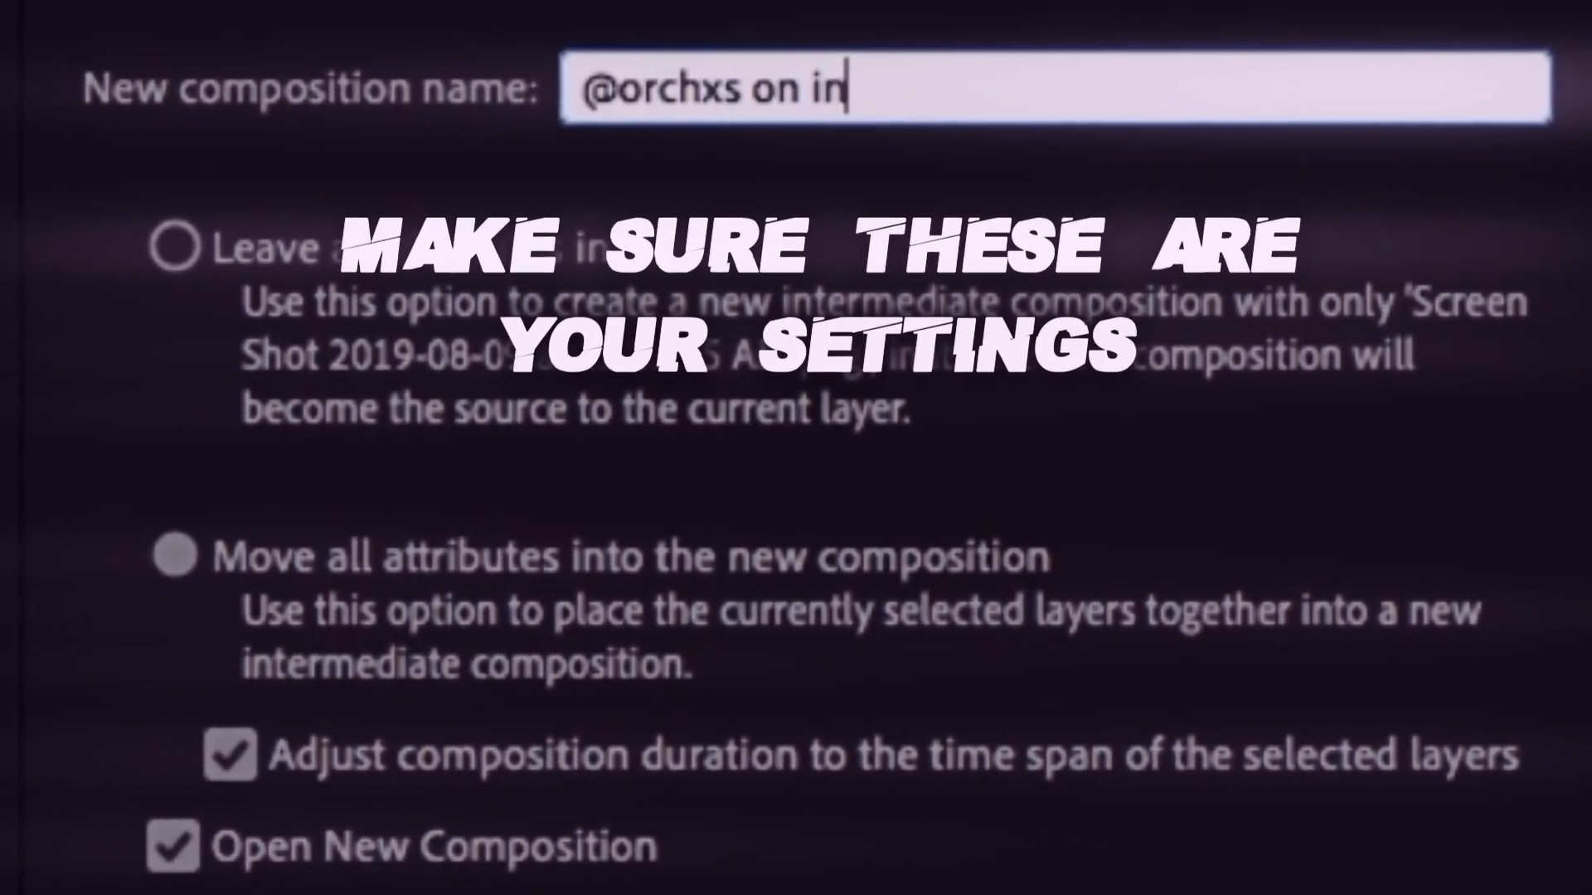
text(gram)
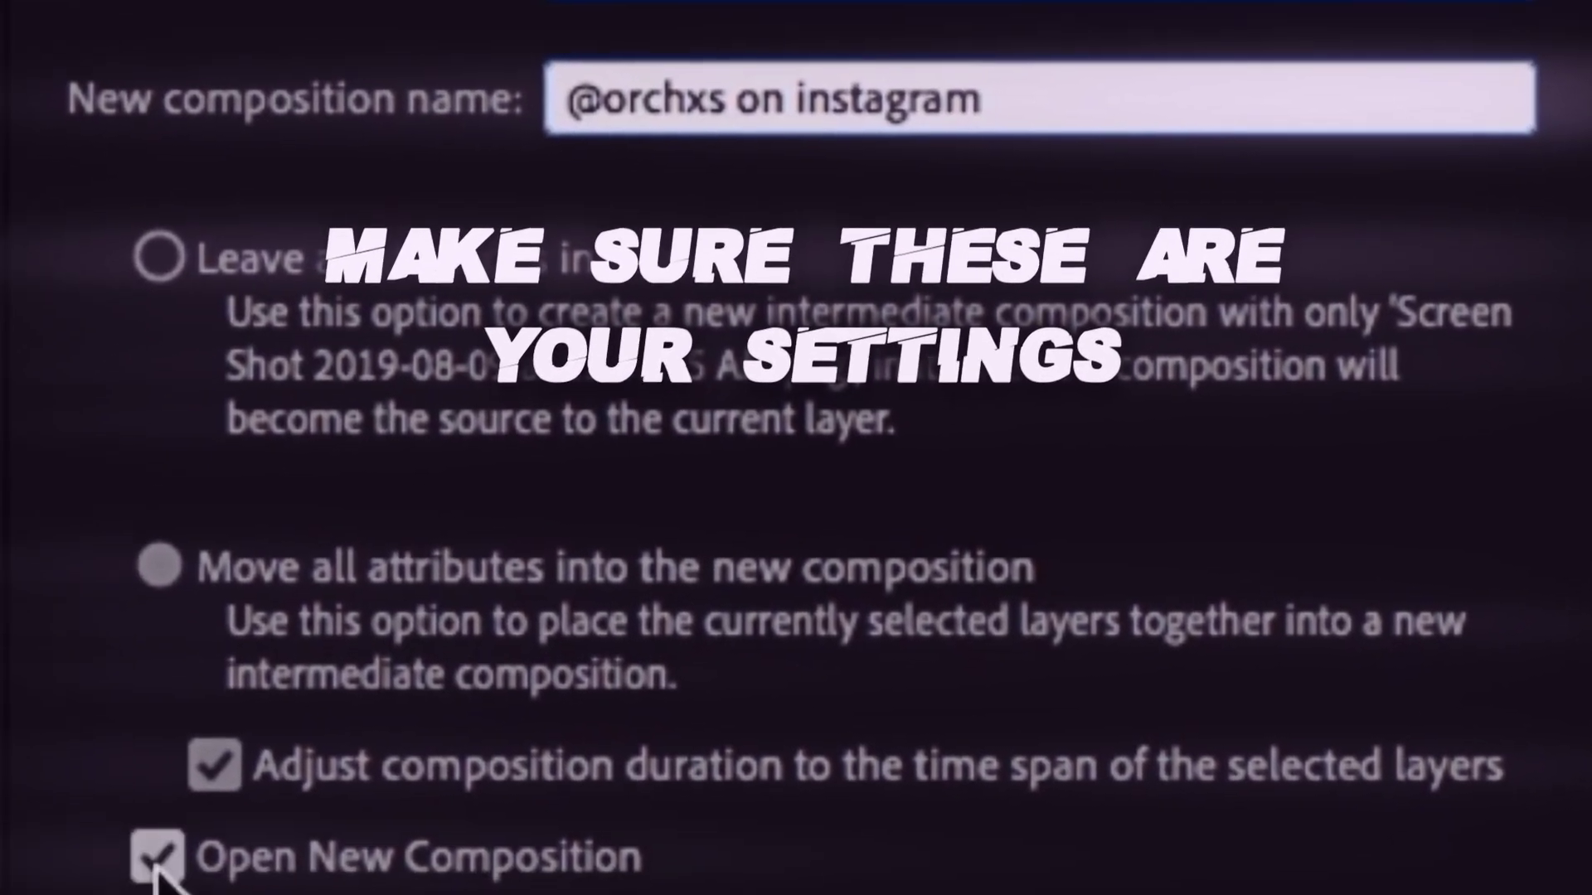
click(156, 861)
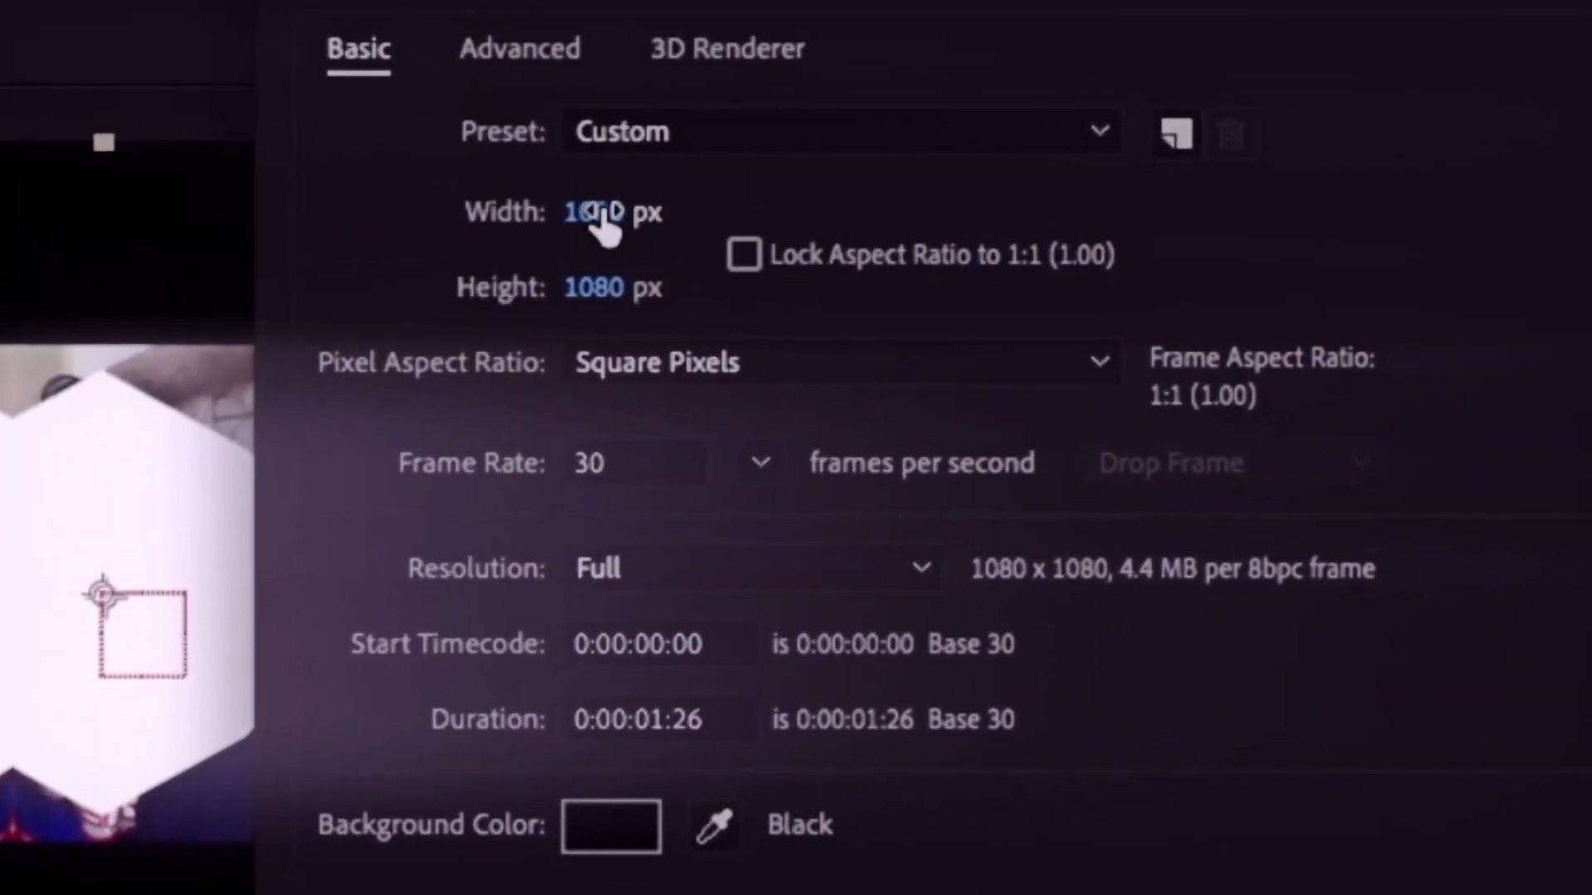
Set the new composition's width and height to 490 px and create Comp 2
click(610, 197)
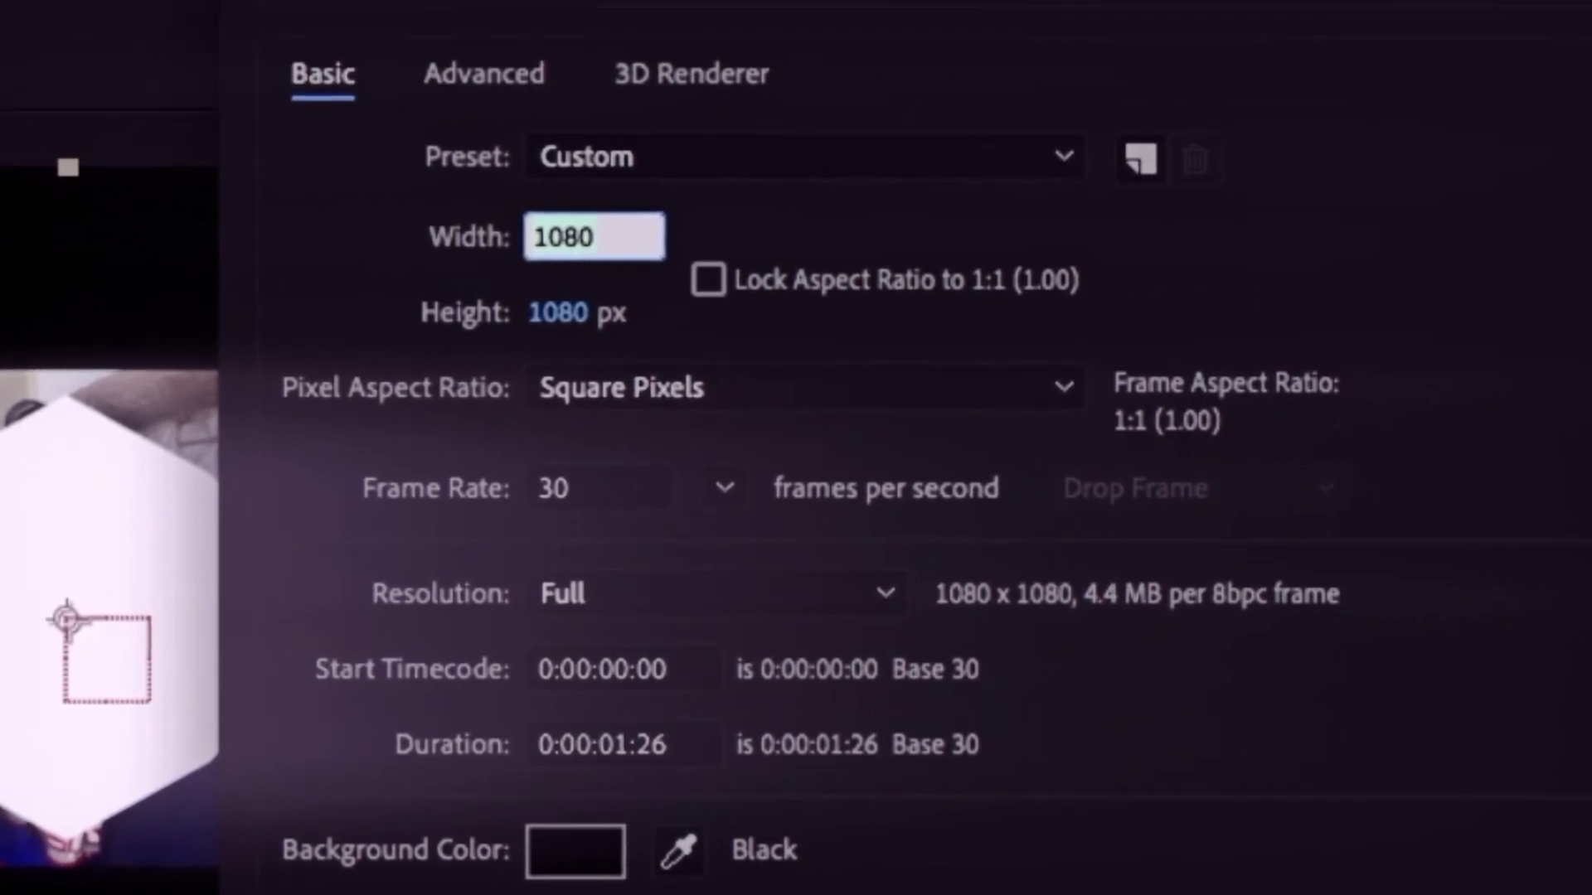
text(490)
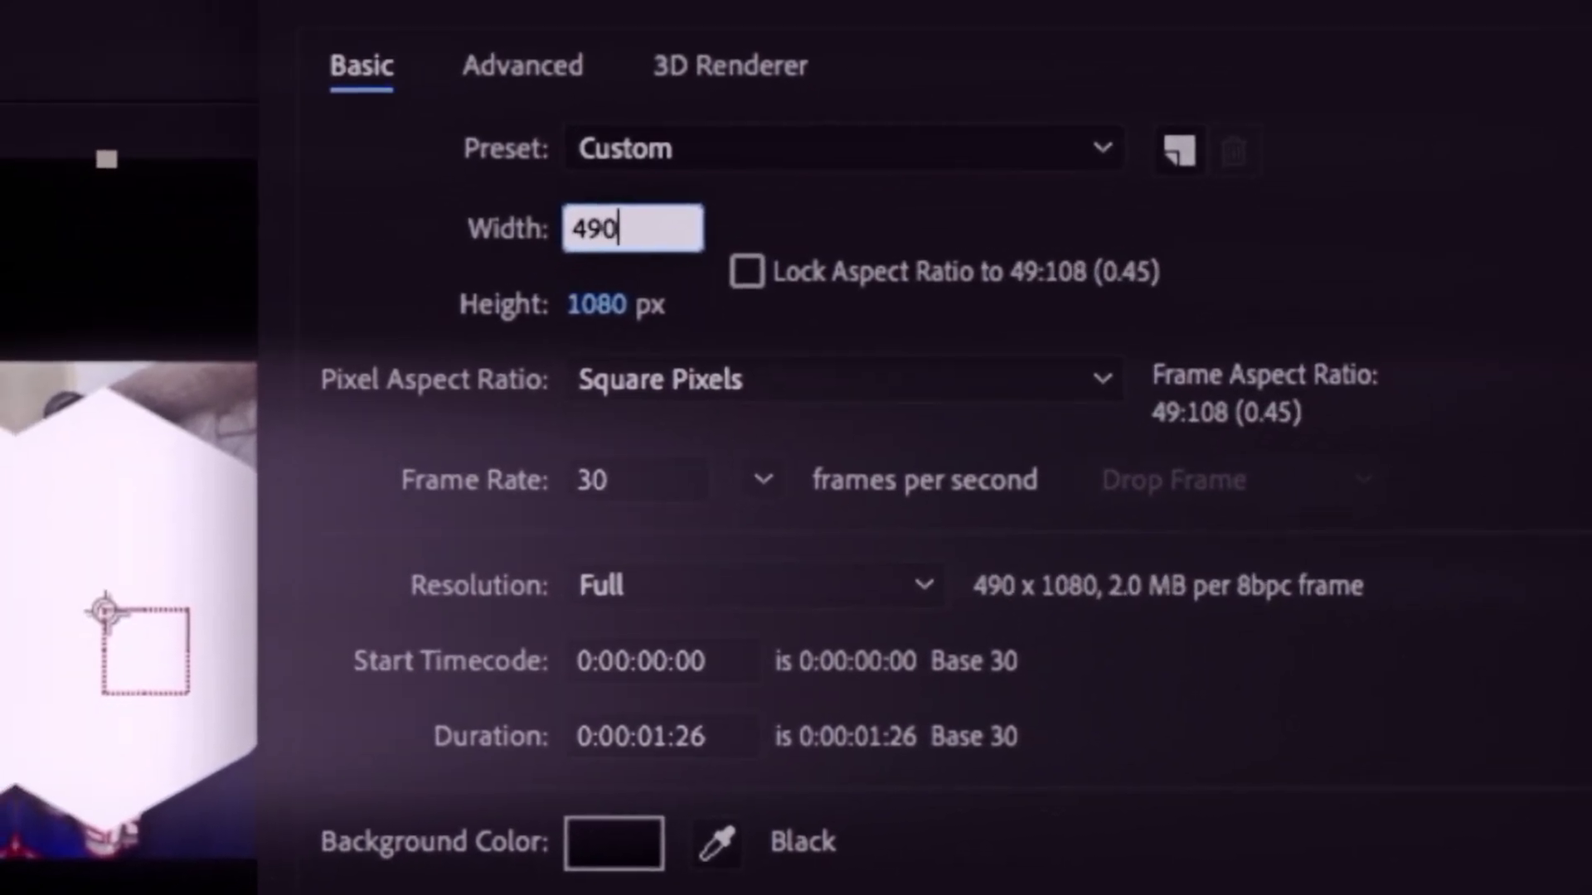
click(586, 307)
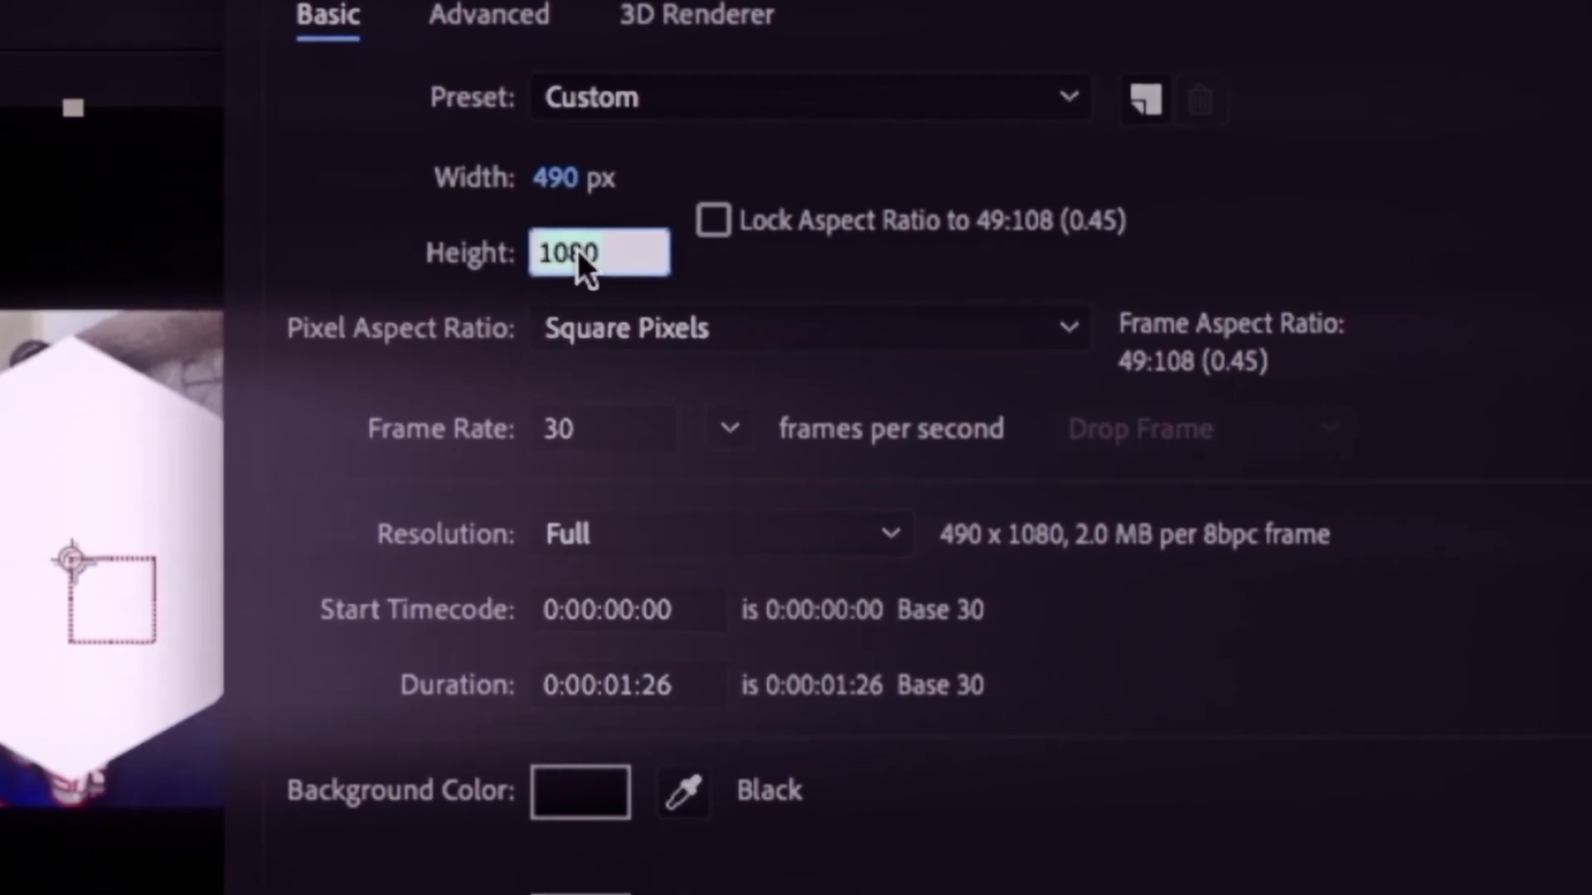
text(490)
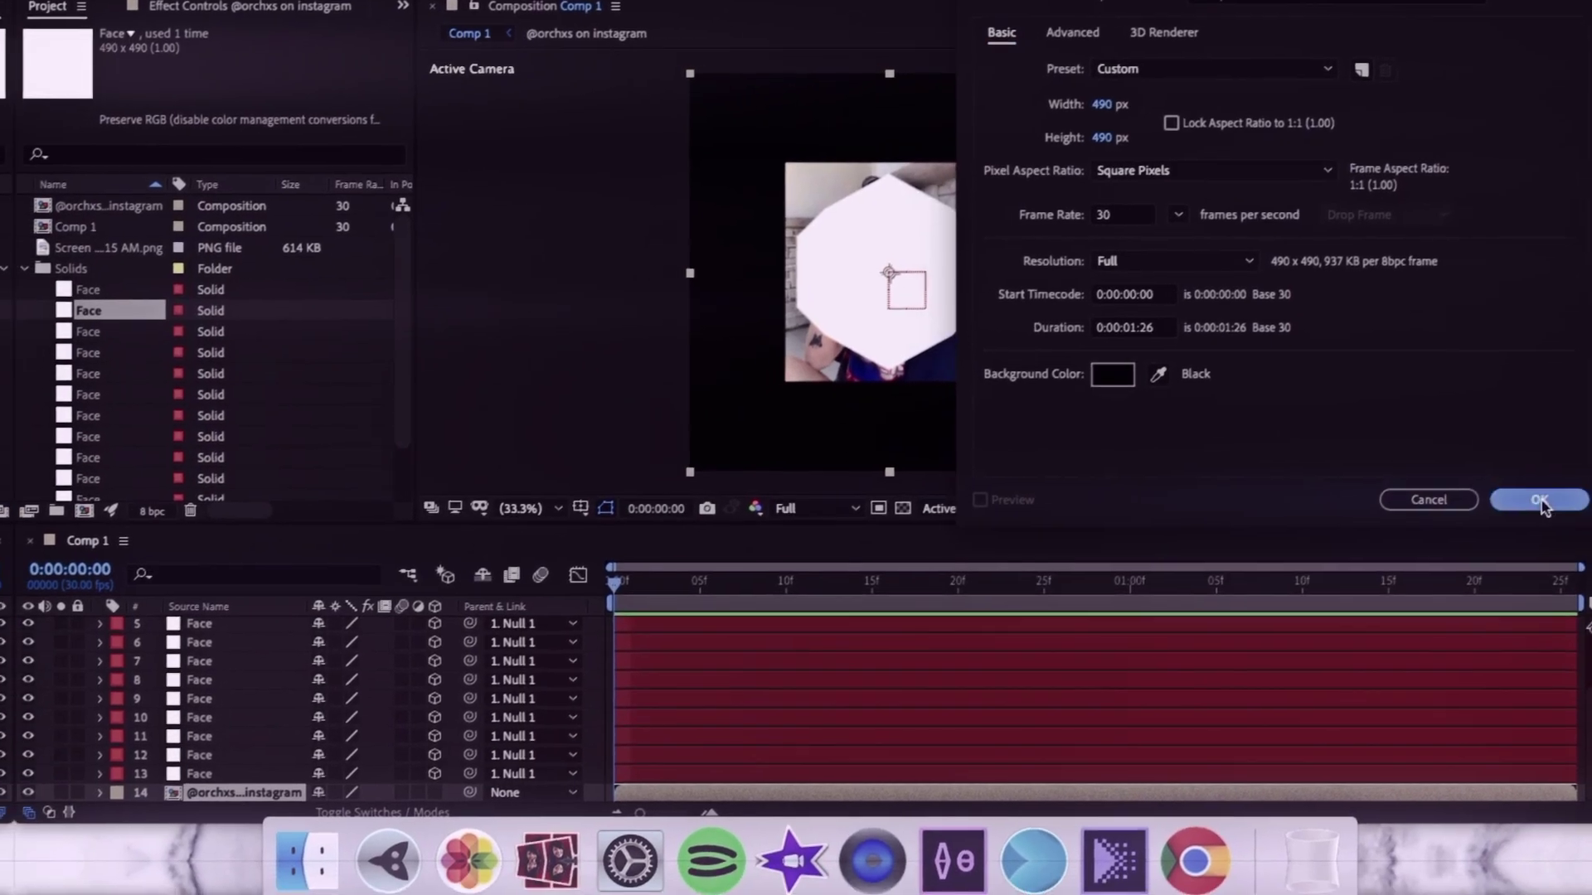
click(1506, 526)
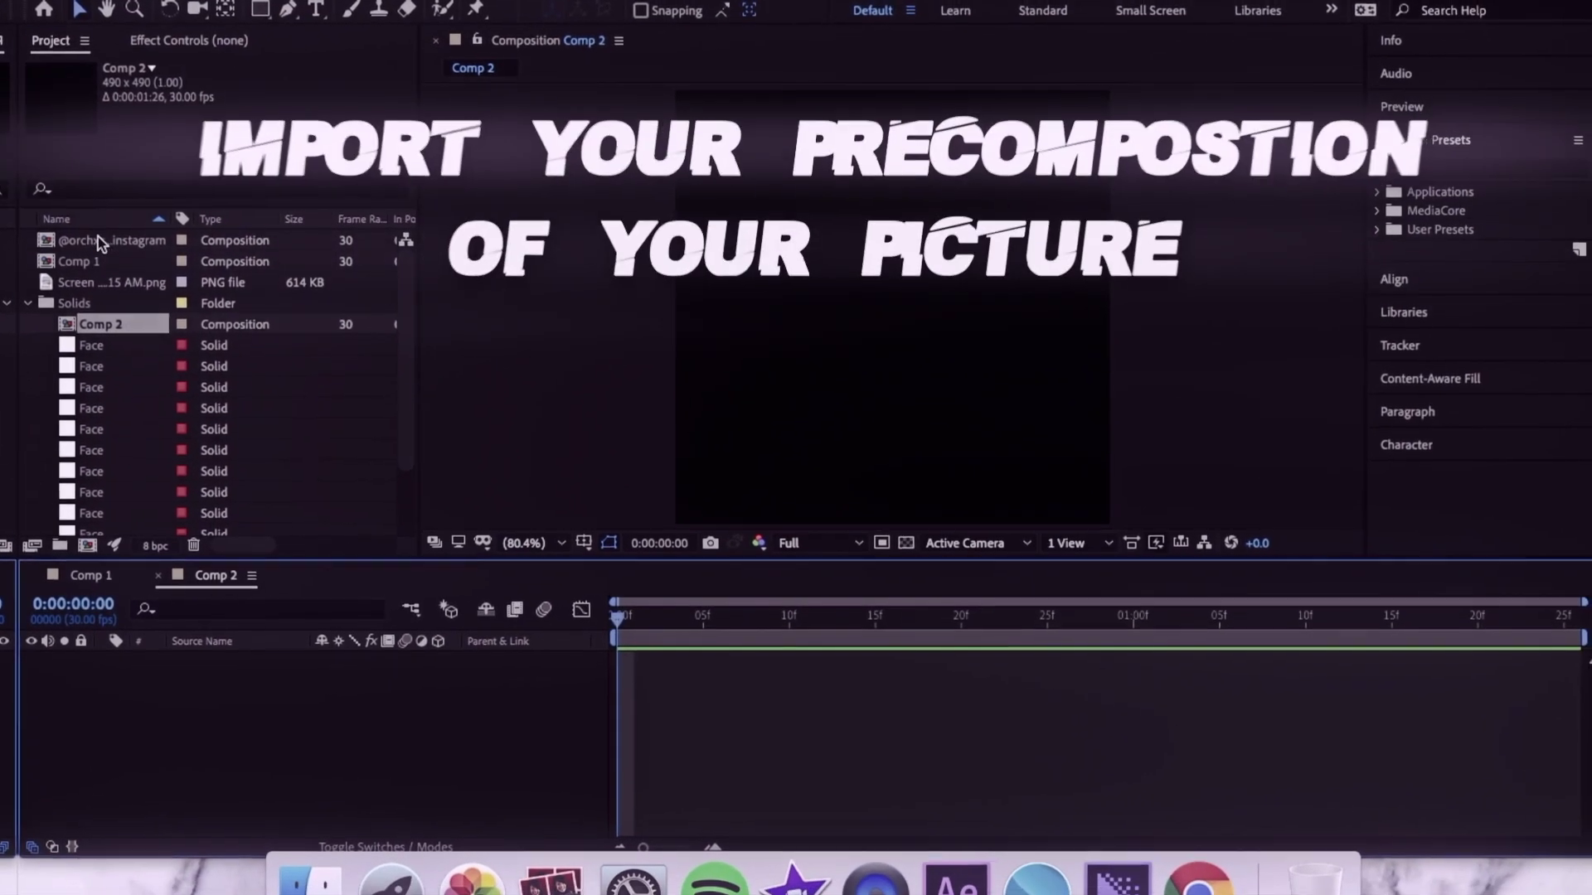
Place the photo composition into the Comp 2 timeline and check its Scale
drag(102, 253, 332, 692)
key(s)
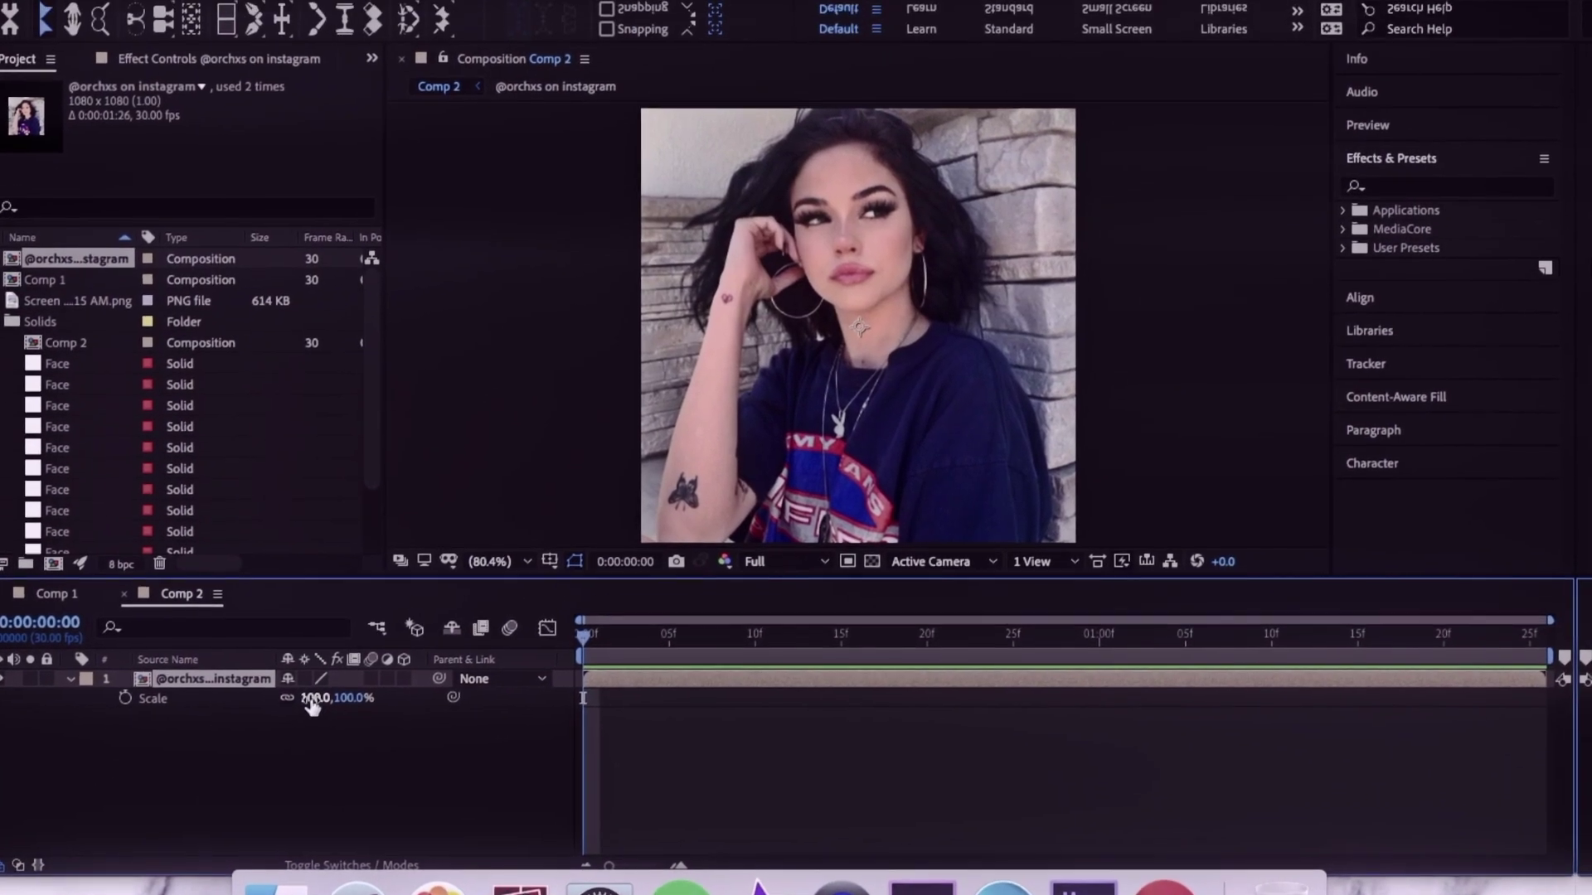
key(s)
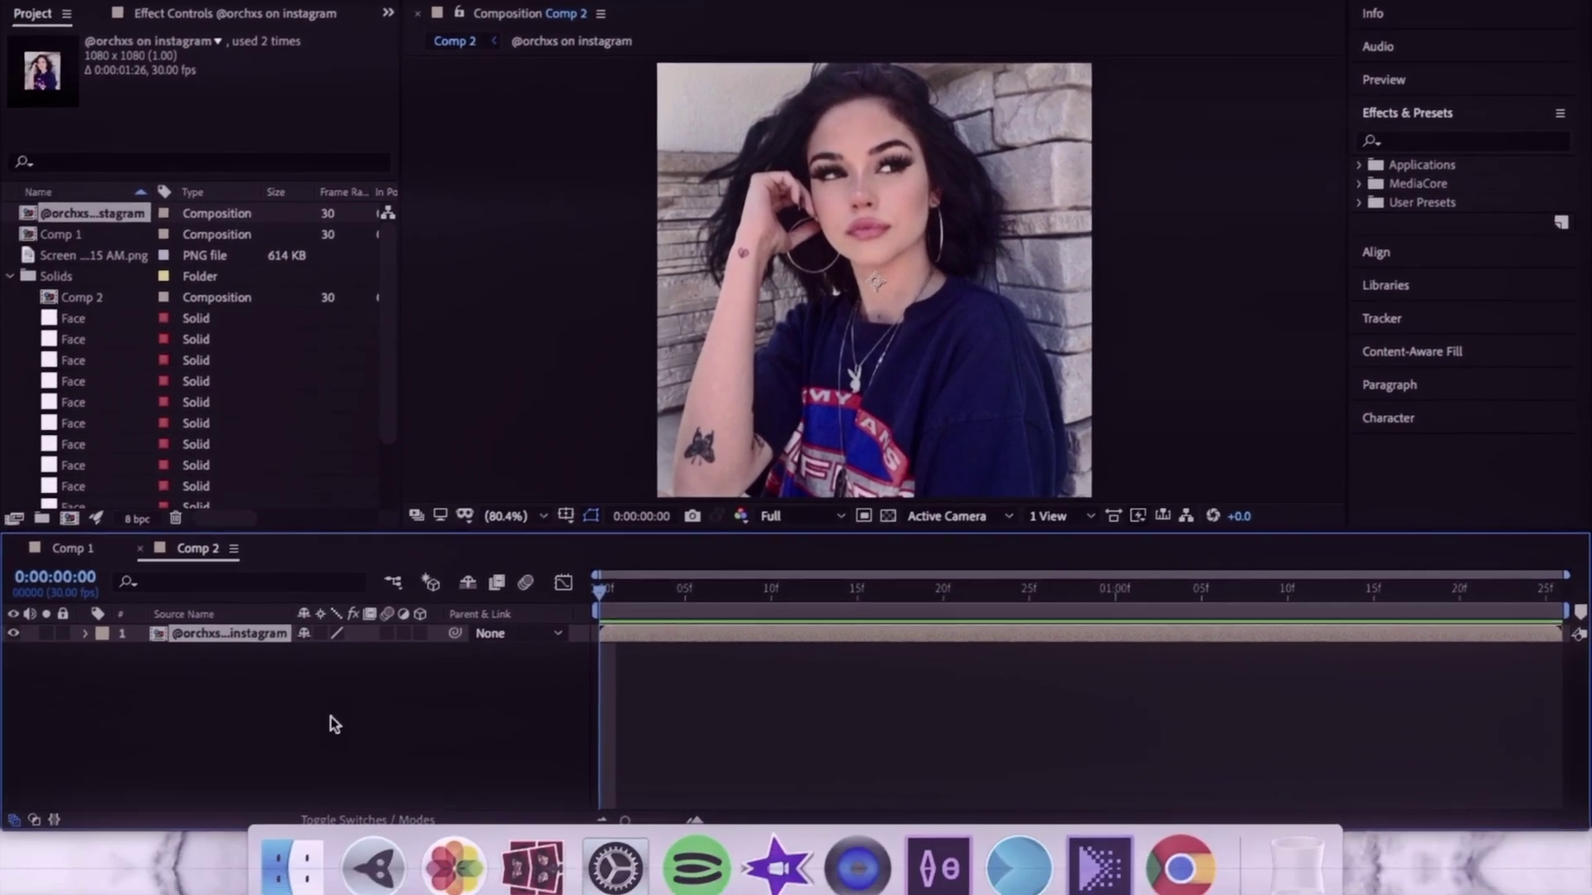
click(331, 724)
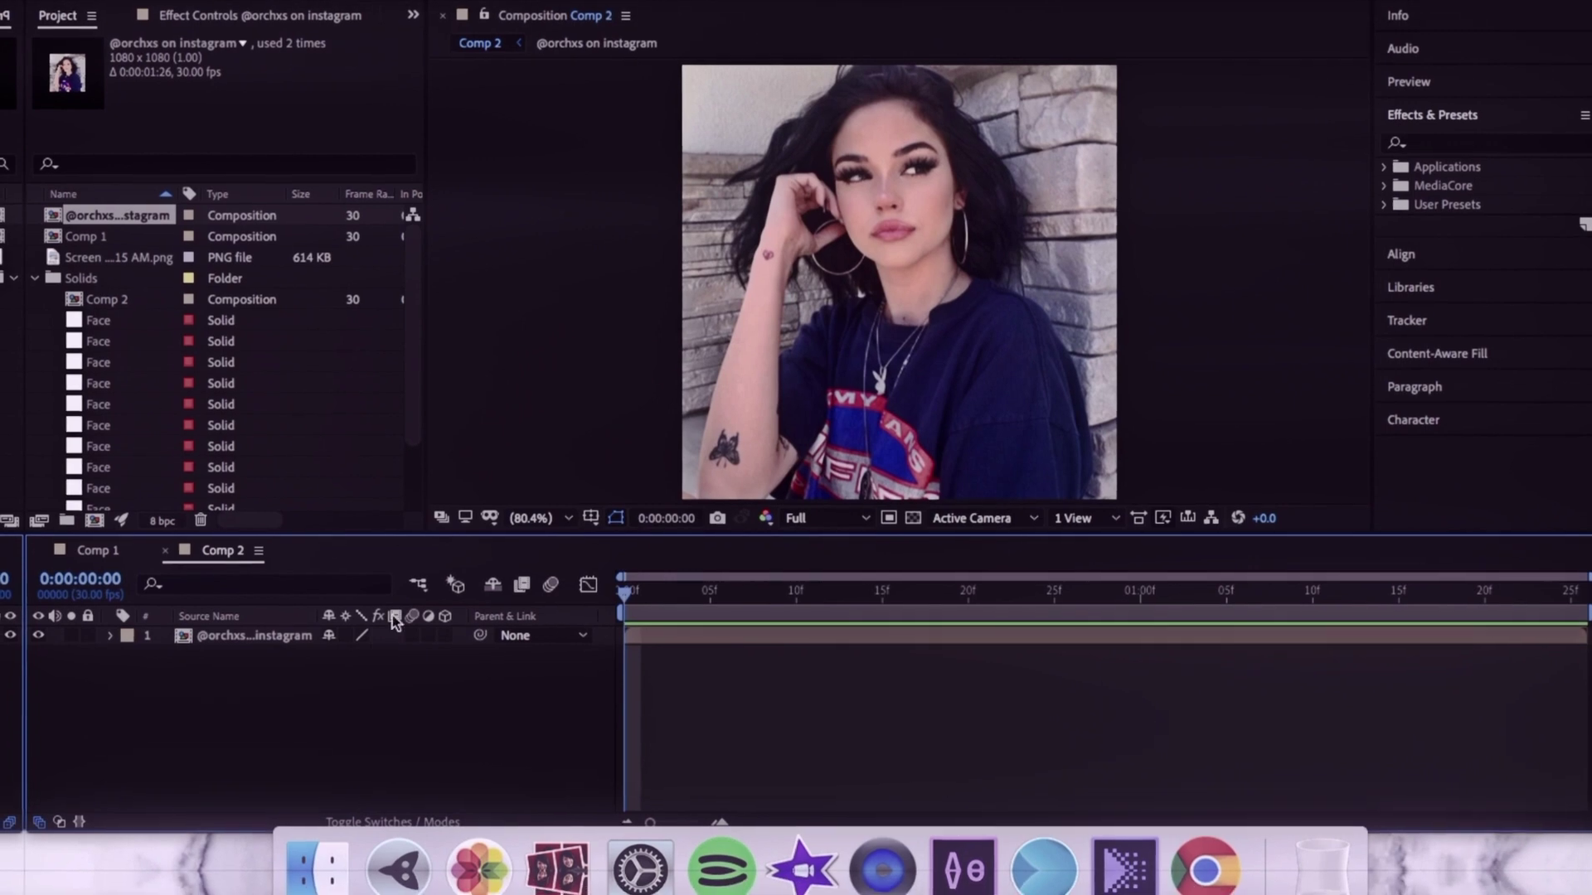
Pre-compose the photo layer as 'follow me' and return to Comp 1
right_click(738, 667)
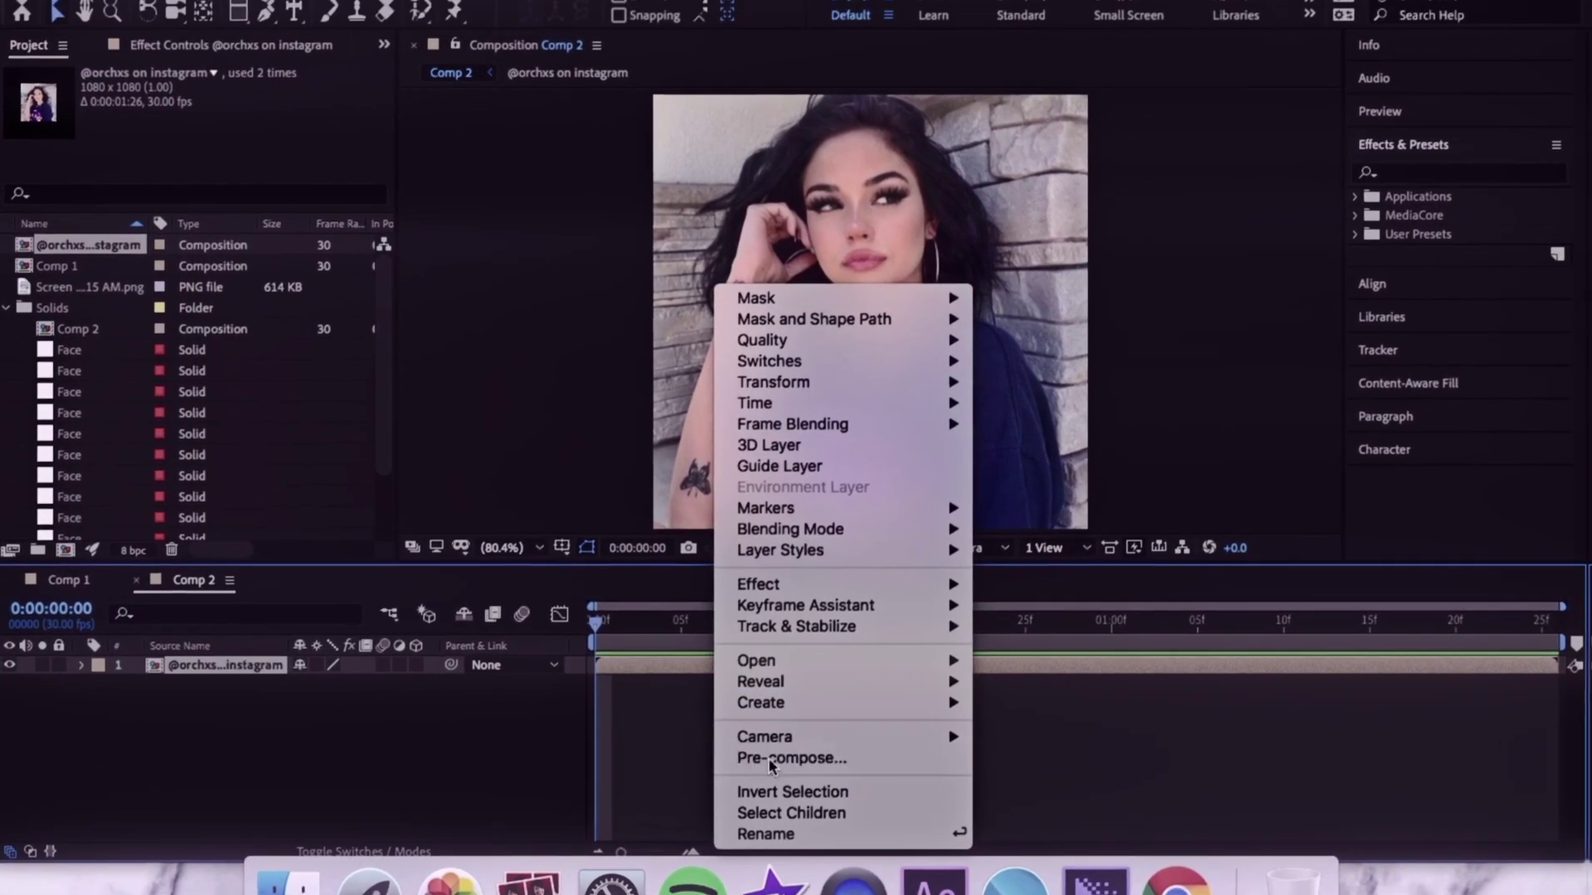
click(795, 749)
text(foll)
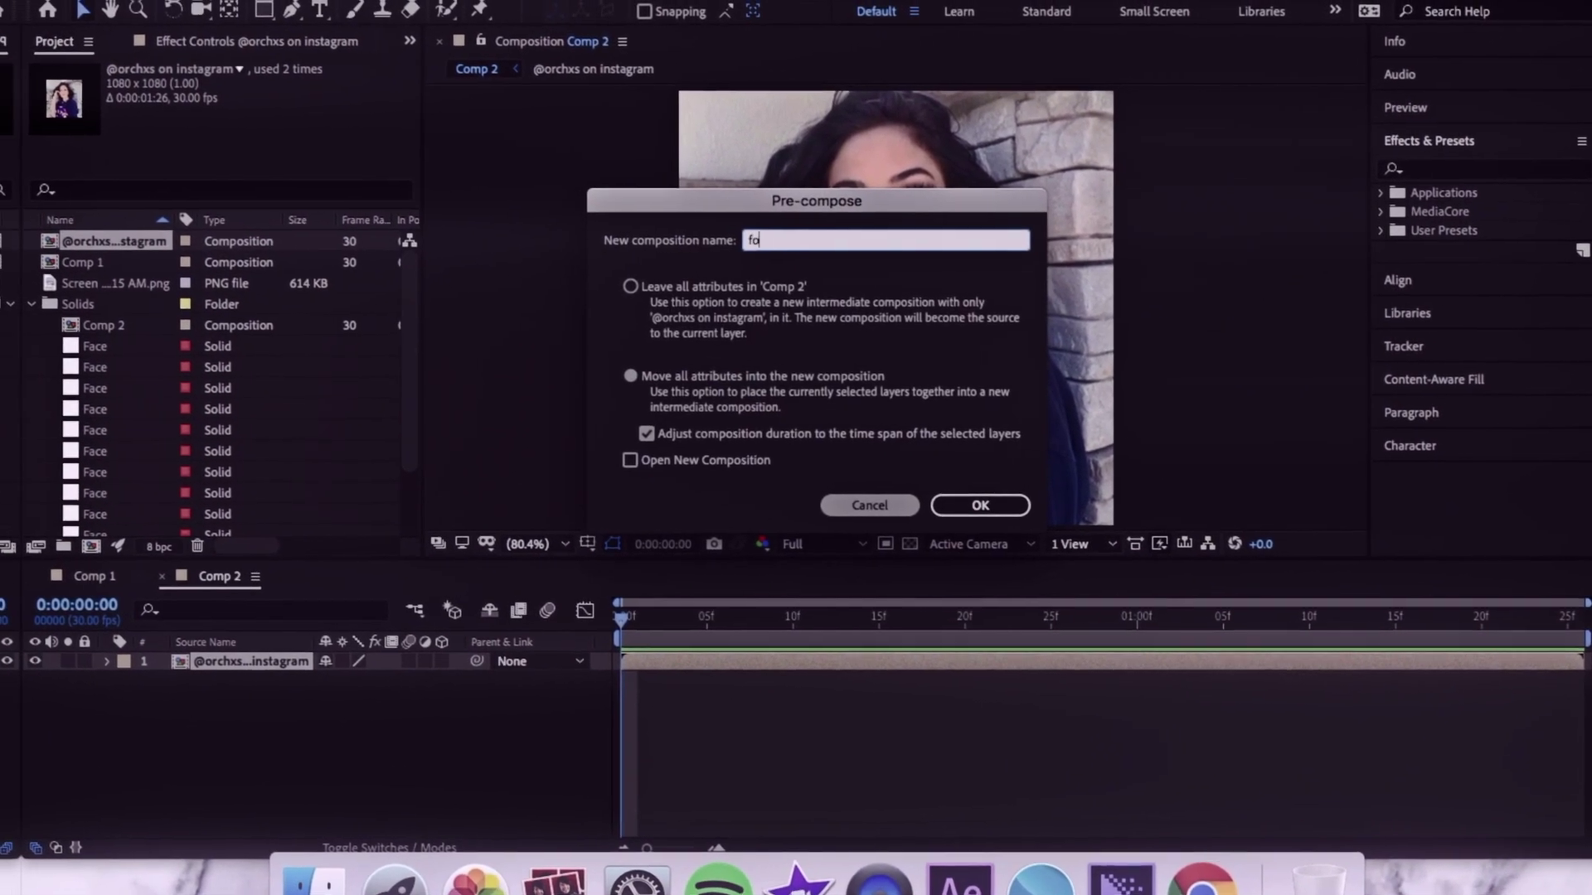
text(ow me)
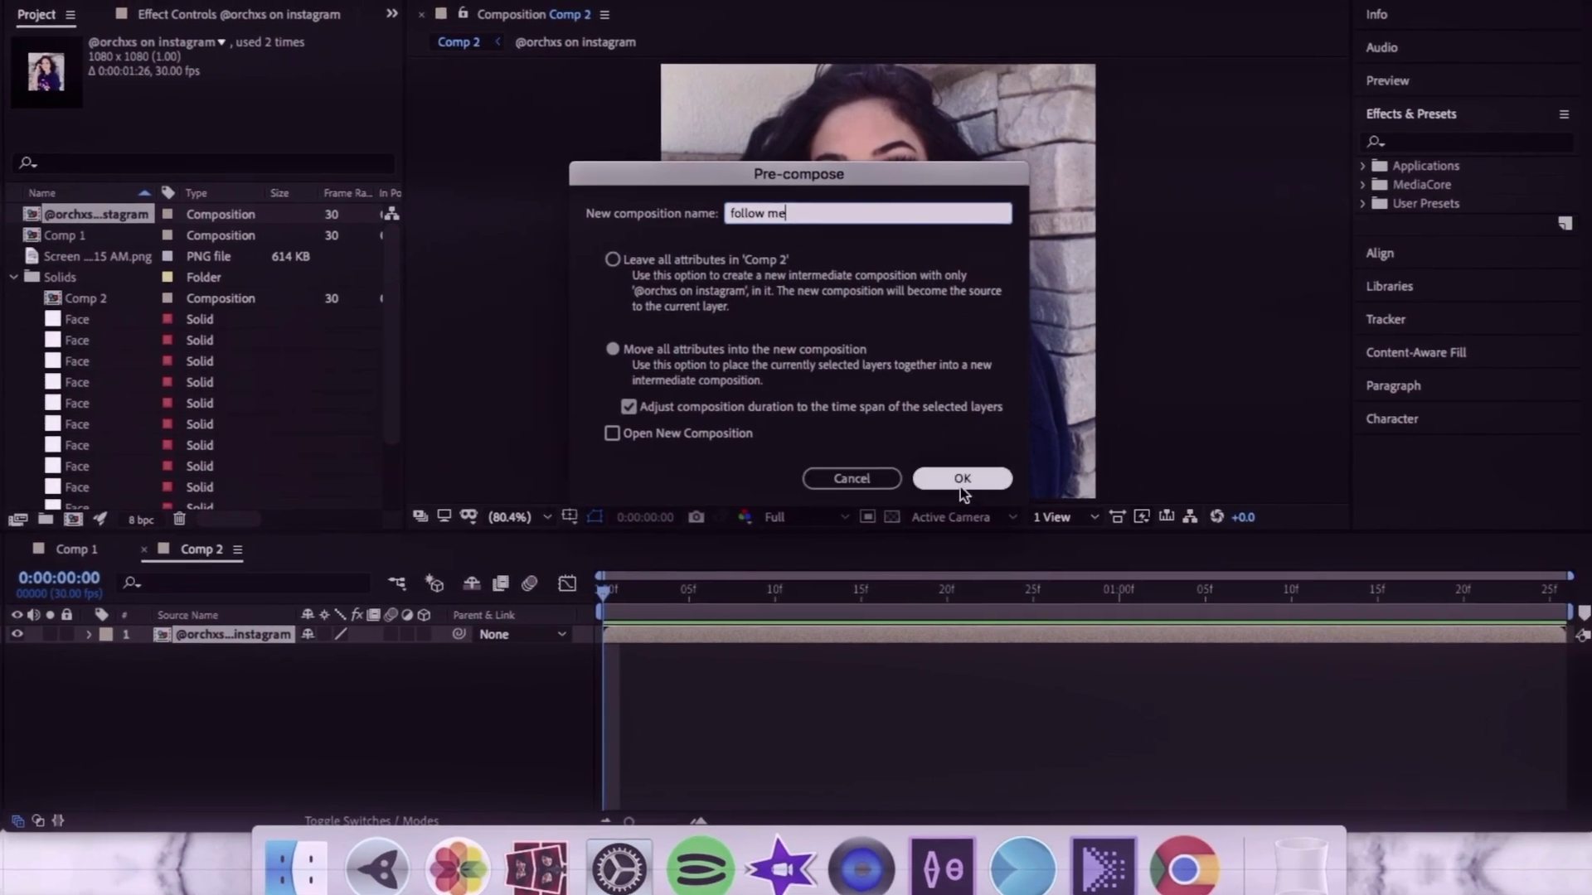
click(941, 495)
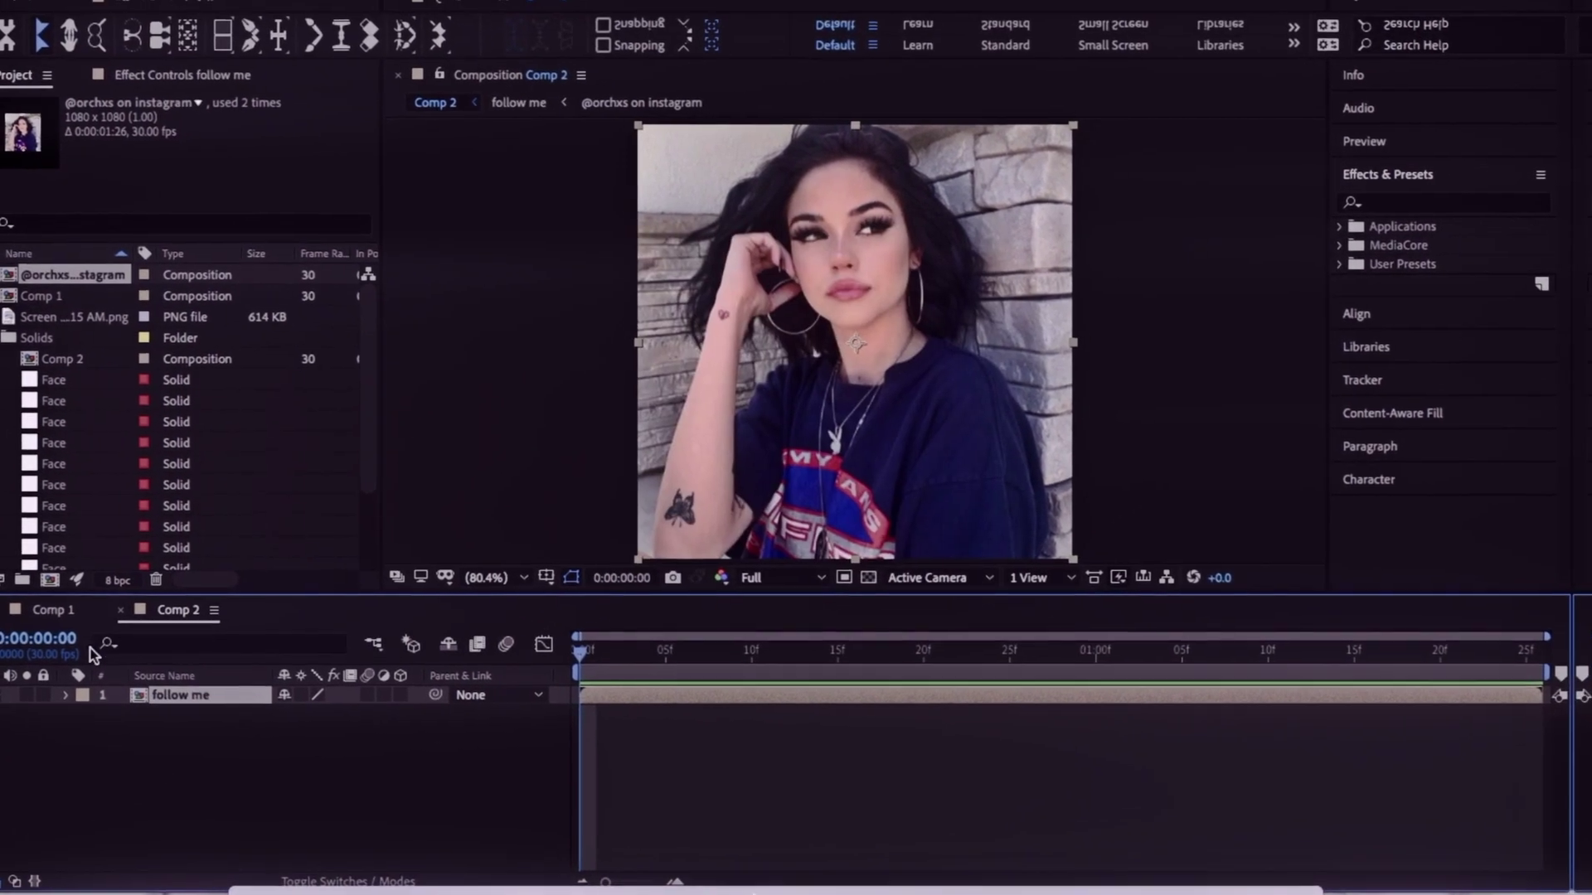
click(103, 617)
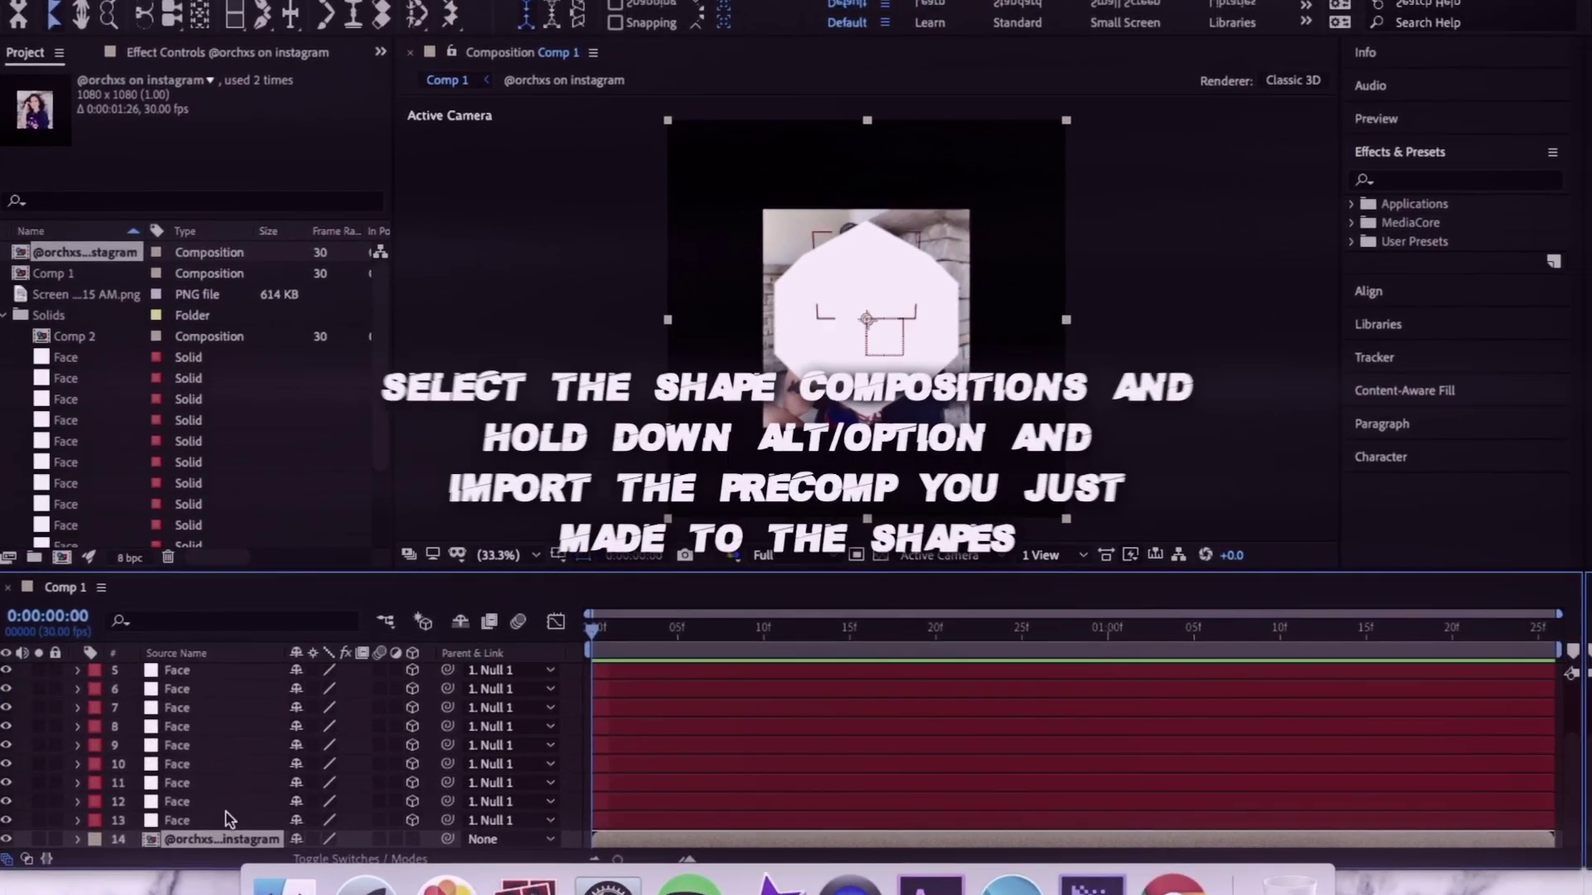
Delete the photo layer from Comp 1
key(Delete)
scroll(234, 820, up, 2)
scroll(234, 820, down, 2)
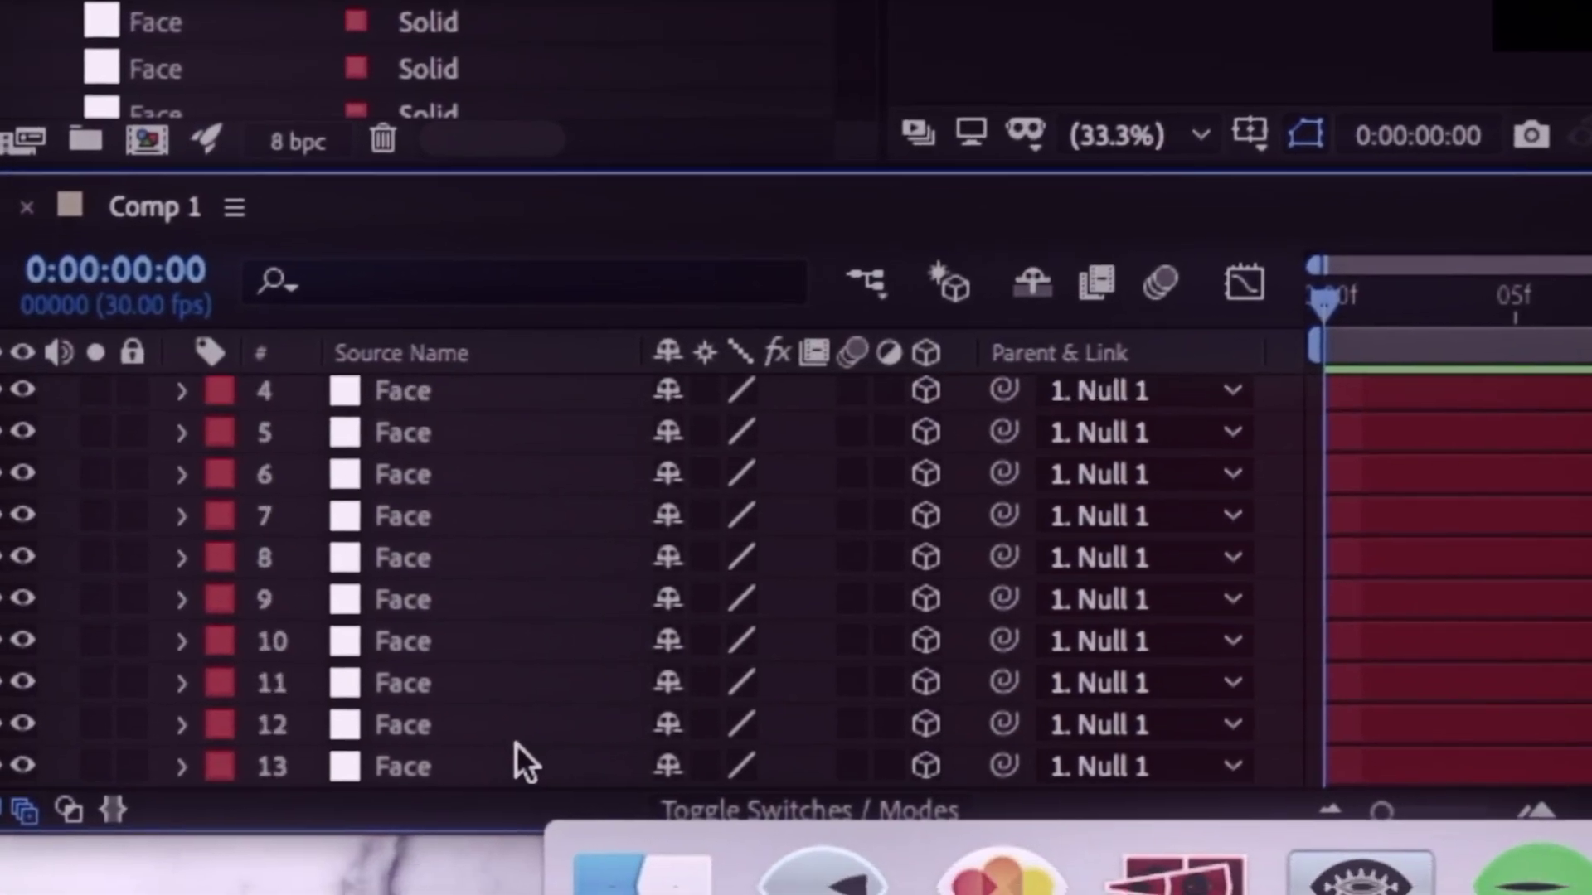
scroll(415, 58, down, 5)
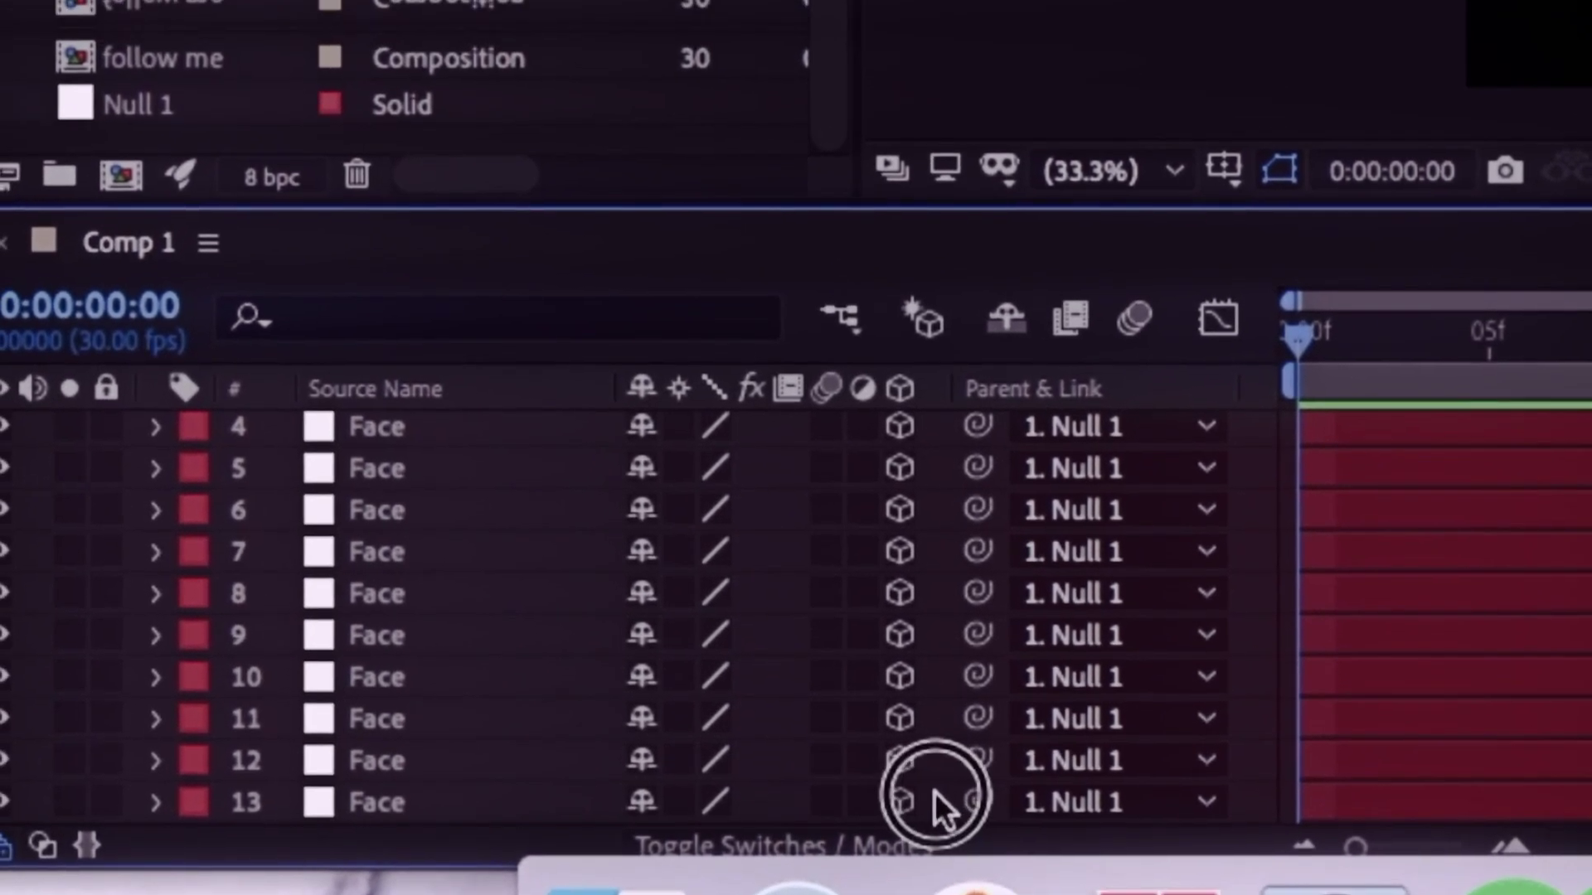
Enable motion blur on all layers and replace their source with the 'follow me' comp
drag(934, 791, 825, 185)
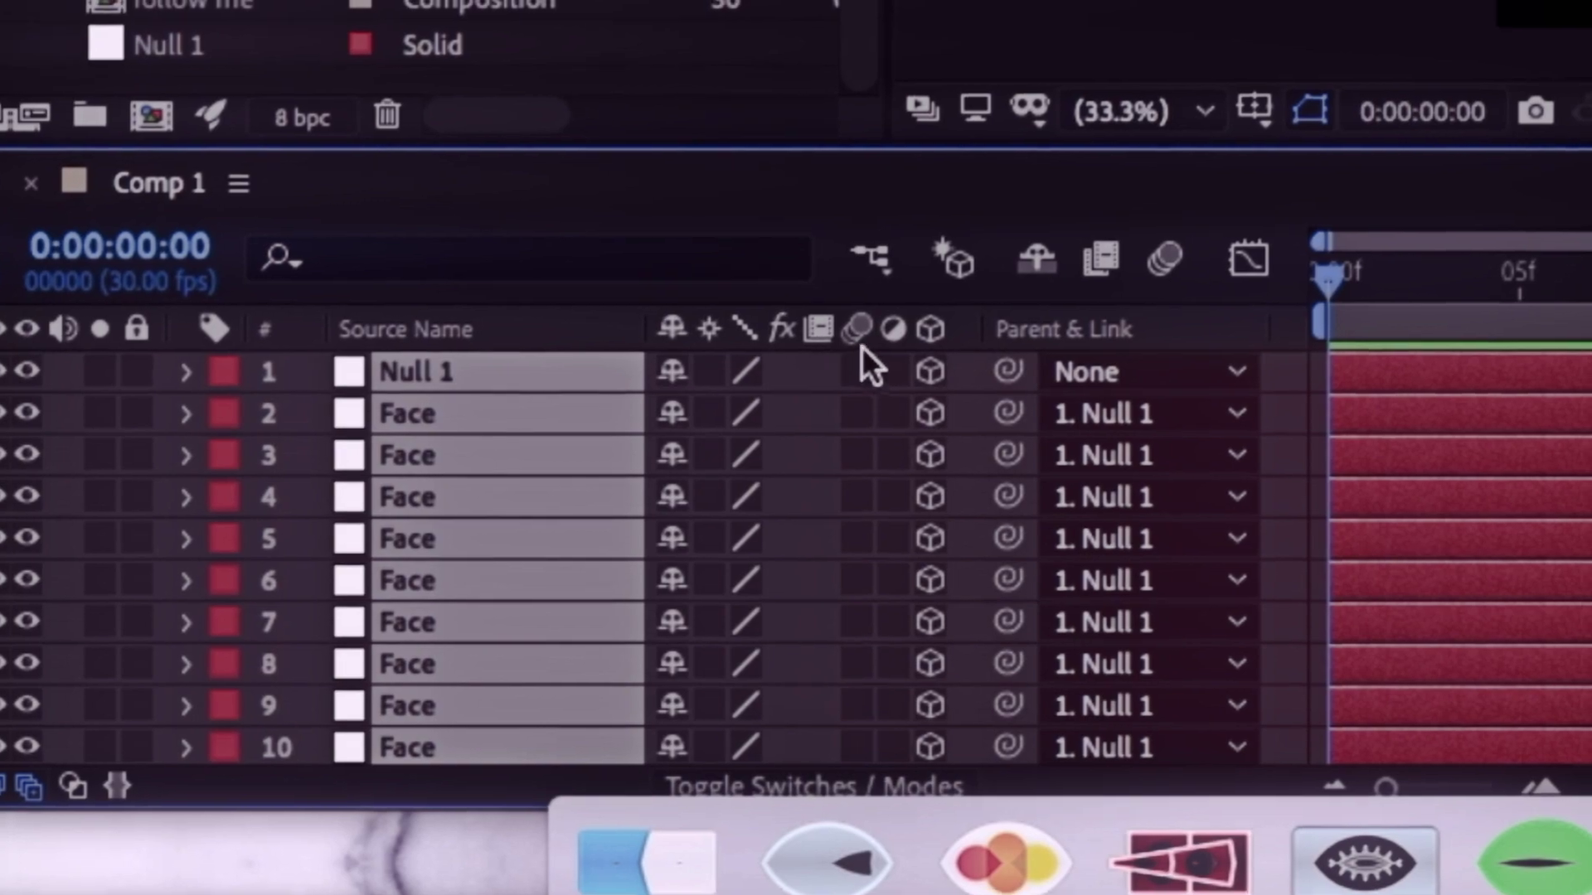
click(848, 374)
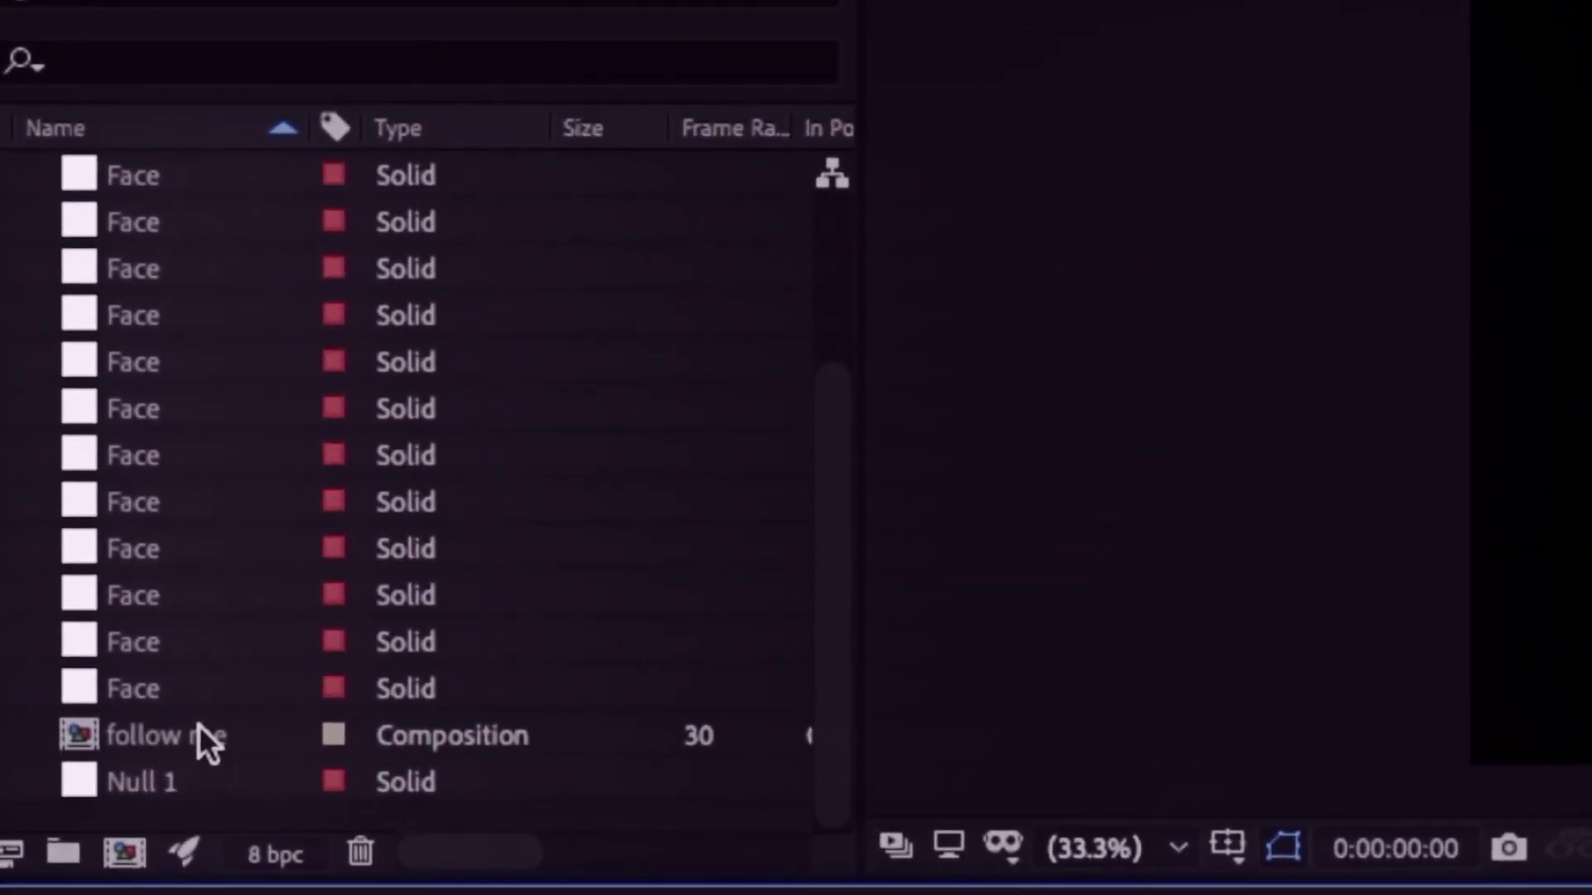
click(213, 717)
drag(404, 419, 489, 583)
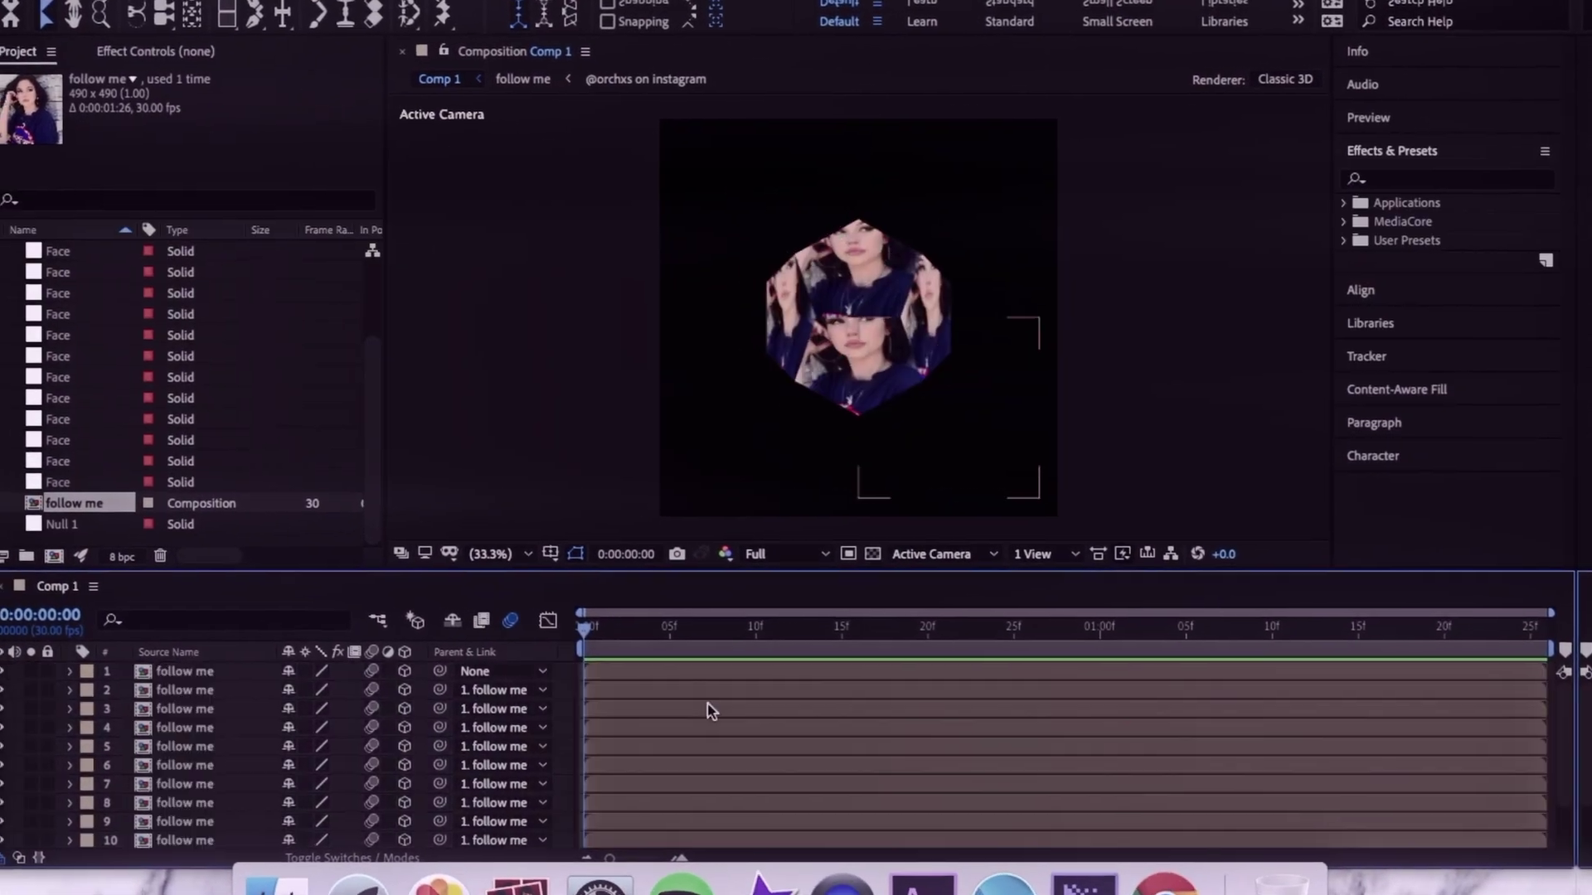
Keyframe the top layer's Scale, starting at 232% and animating to its end value
click(668, 667)
key(s)
key(shift+r)
mouse_move(601, 643)
mouse_down()
mouse_move(1547, 643)
mouse_move(601, 642)
mouse_up()
click(143, 704)
click(143, 760)
mouse_move(332, 704)
mouse_down()
mouse_move(464, 710)
mouse_move(356, 706)
mouse_up()
drag(601, 643, 1547, 643)
Replace the Y Rotation animation with X Rotation keyframes starting at 128°
click(586, 607)
click(127, 725)
click(127, 707)
click(1531, 608)
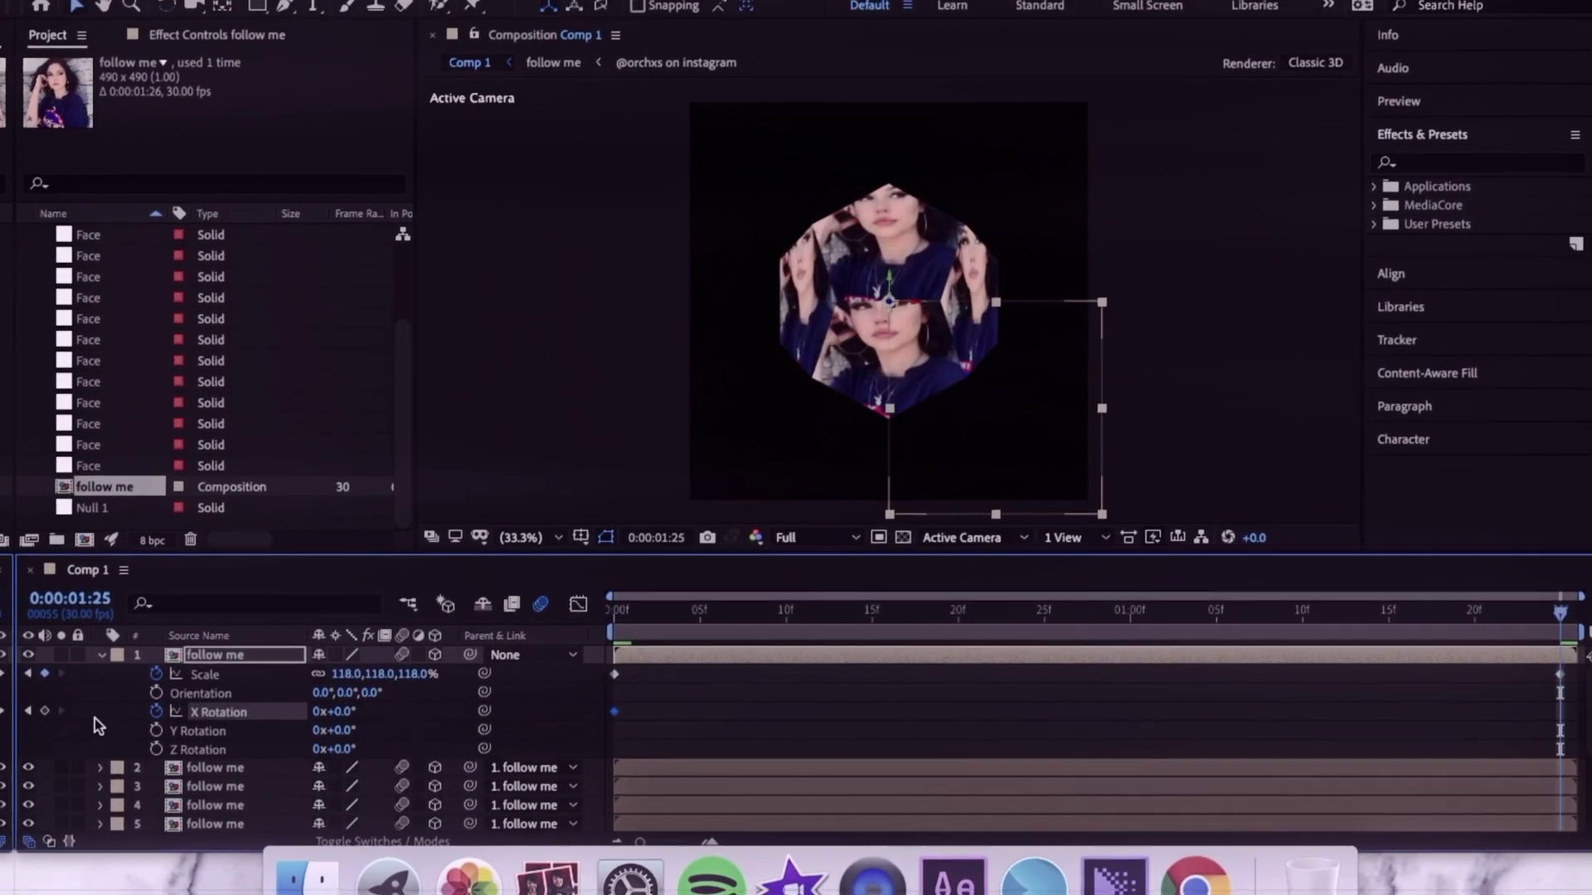
click(15, 707)
click(586, 607)
drag(320, 707, 485, 701)
mouse_move(1550, 694)
mouse_down()
mouse_move(708, 666)
mouse_move(584, 645)
mouse_move(1557, 687)
mouse_up()
Apply Easy Ease, steepen the Scale and X Rotation speed curves, then add a spot light
key(F9)
click(183, 651)
click(557, 581)
drag(915, 632, 833, 663)
drag(860, 726, 624, 798)
drag(1260, 820, 845, 822)
click(224, 745)
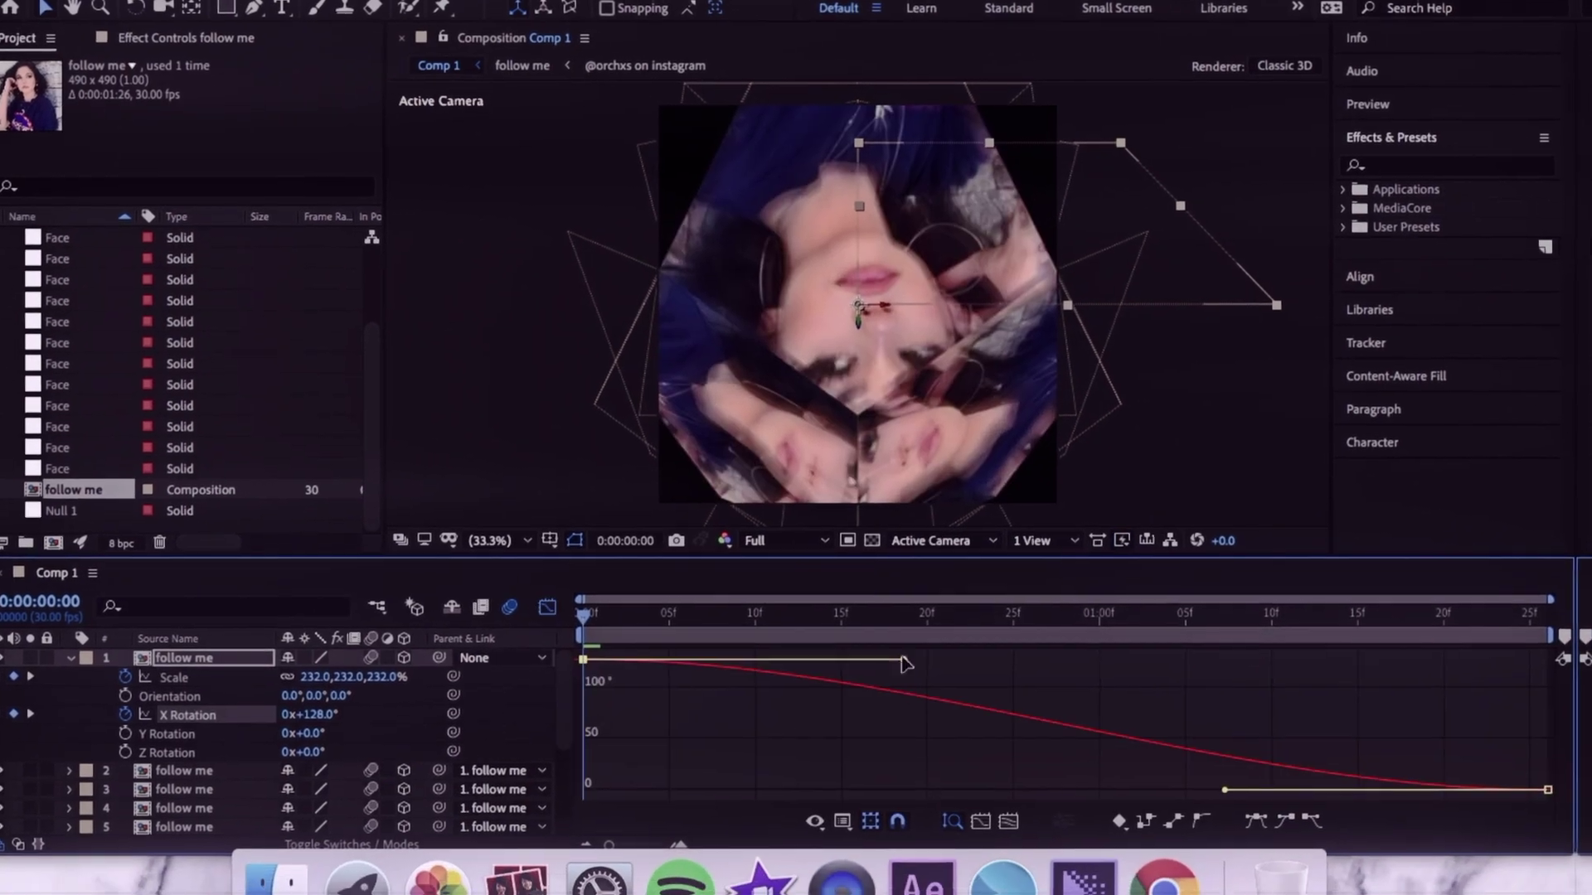
drag(939, 690, 626, 814)
drag(1261, 820, 845, 823)
click(582, 637)
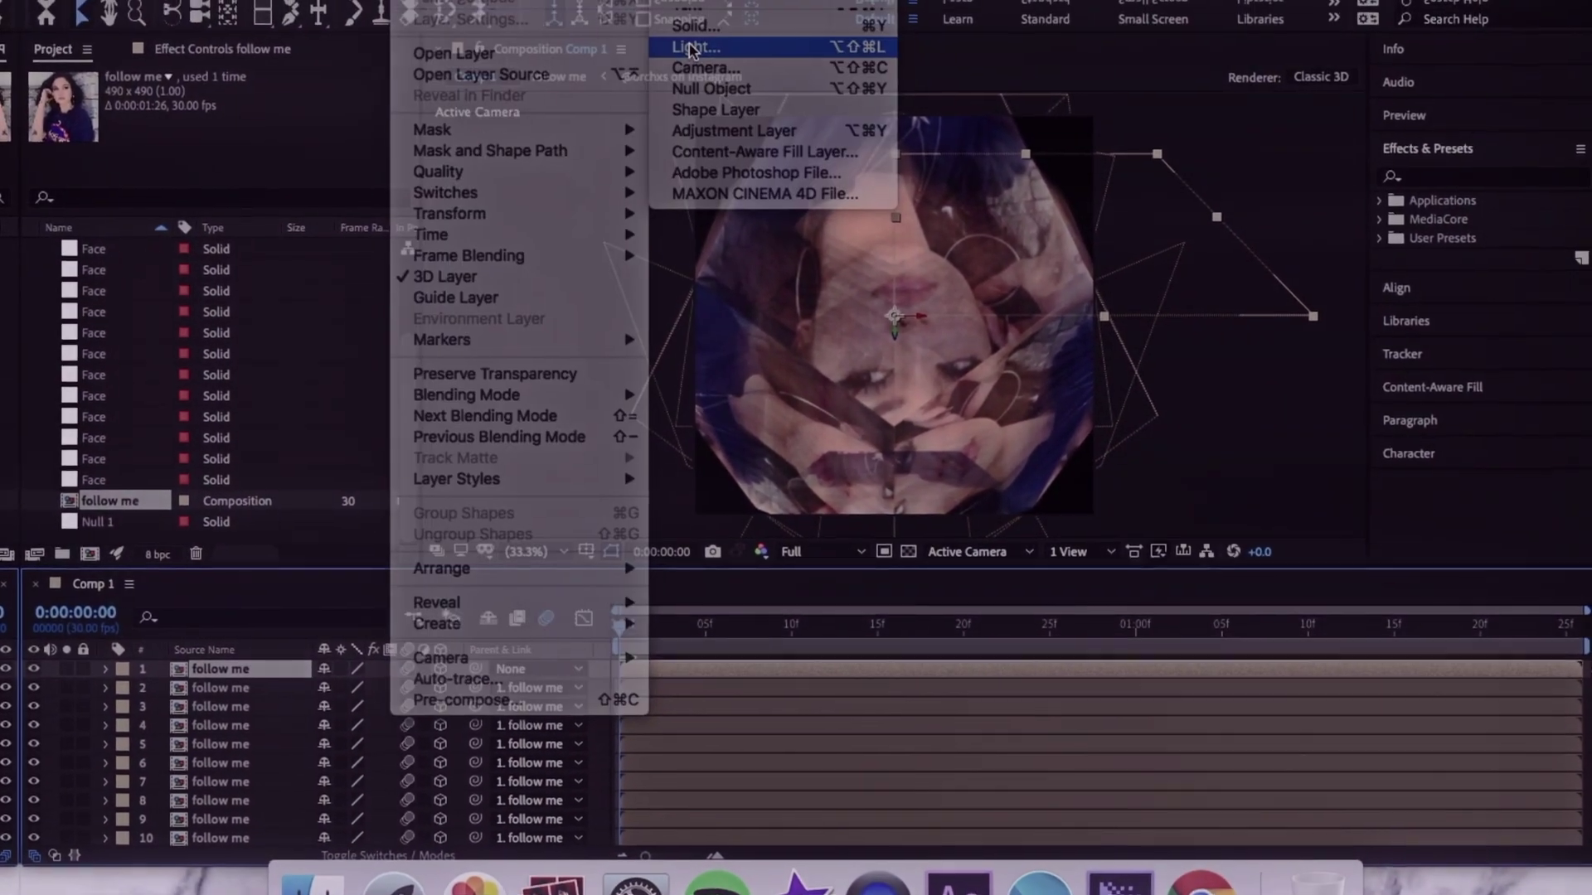
click(648, 31)
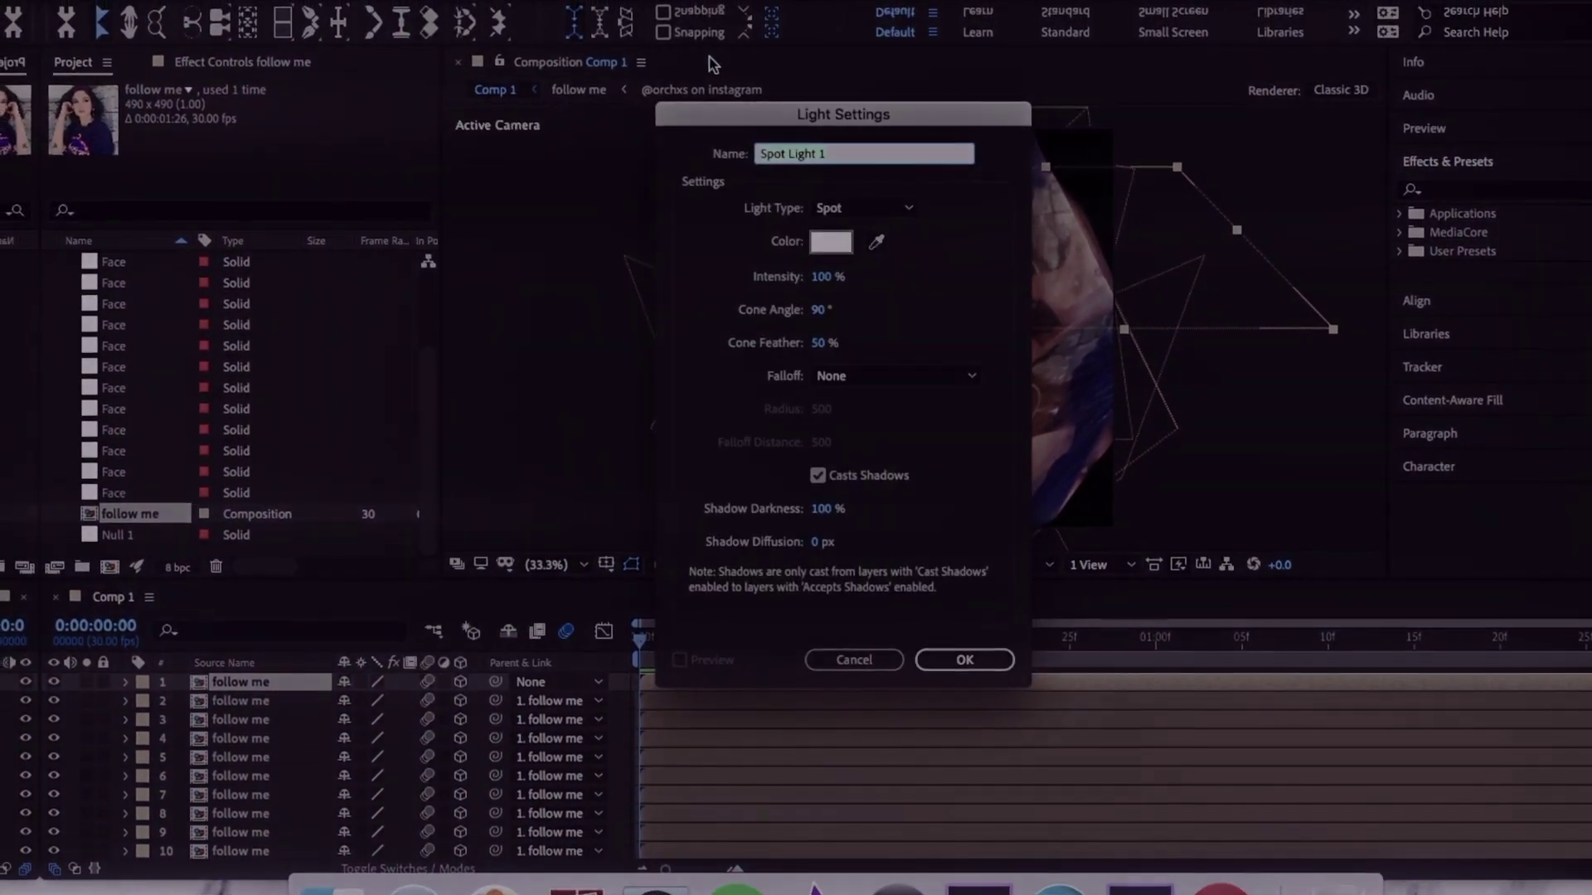